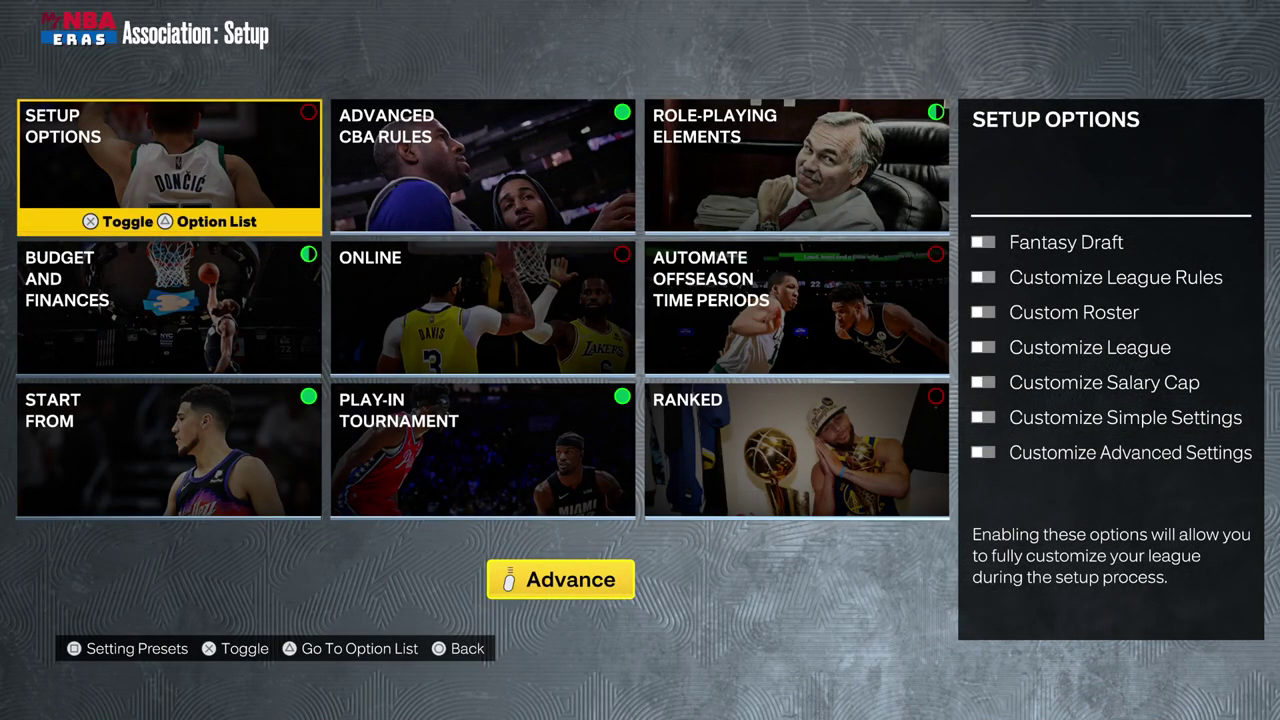
# - Enter the option categories list on the Association Setup screen
pyautogui.press('Right')
# - Switch the league setting preset from Standard to Online and confirm YES on the warning
pyautogui.press('s')
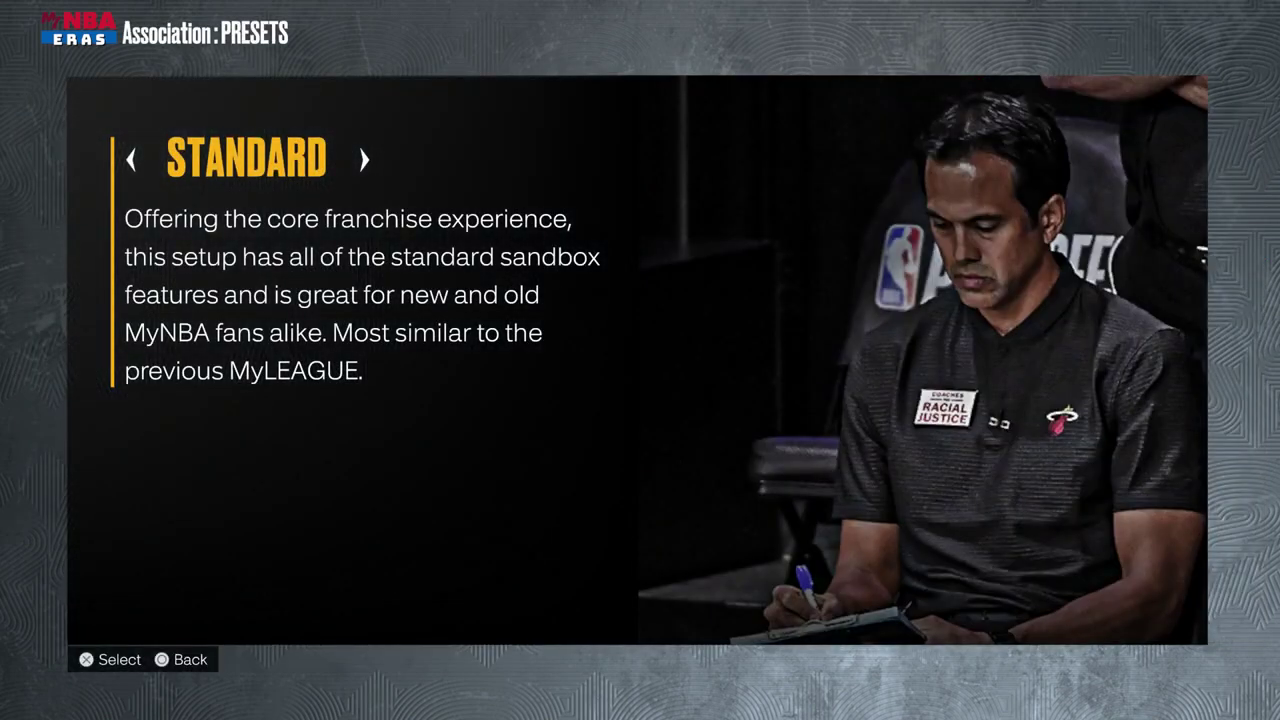
pyautogui.press('Right')
pyautogui.press('Right')
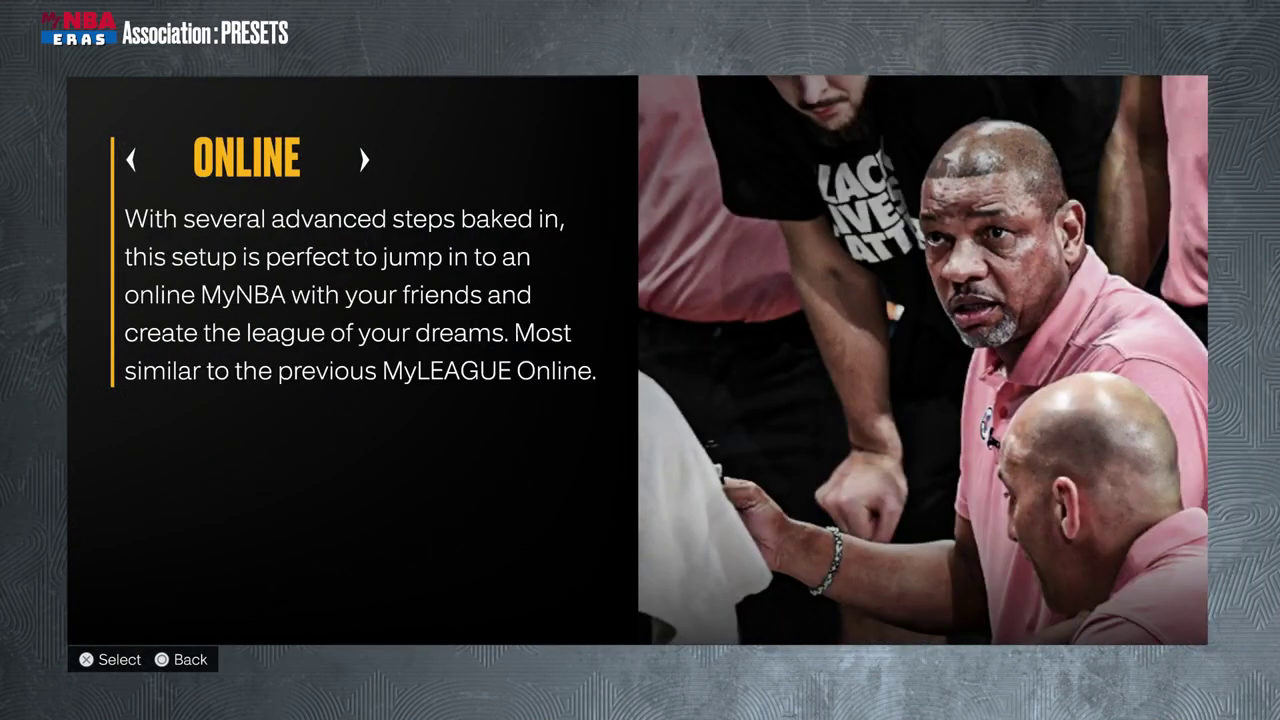
pyautogui.press('Return')
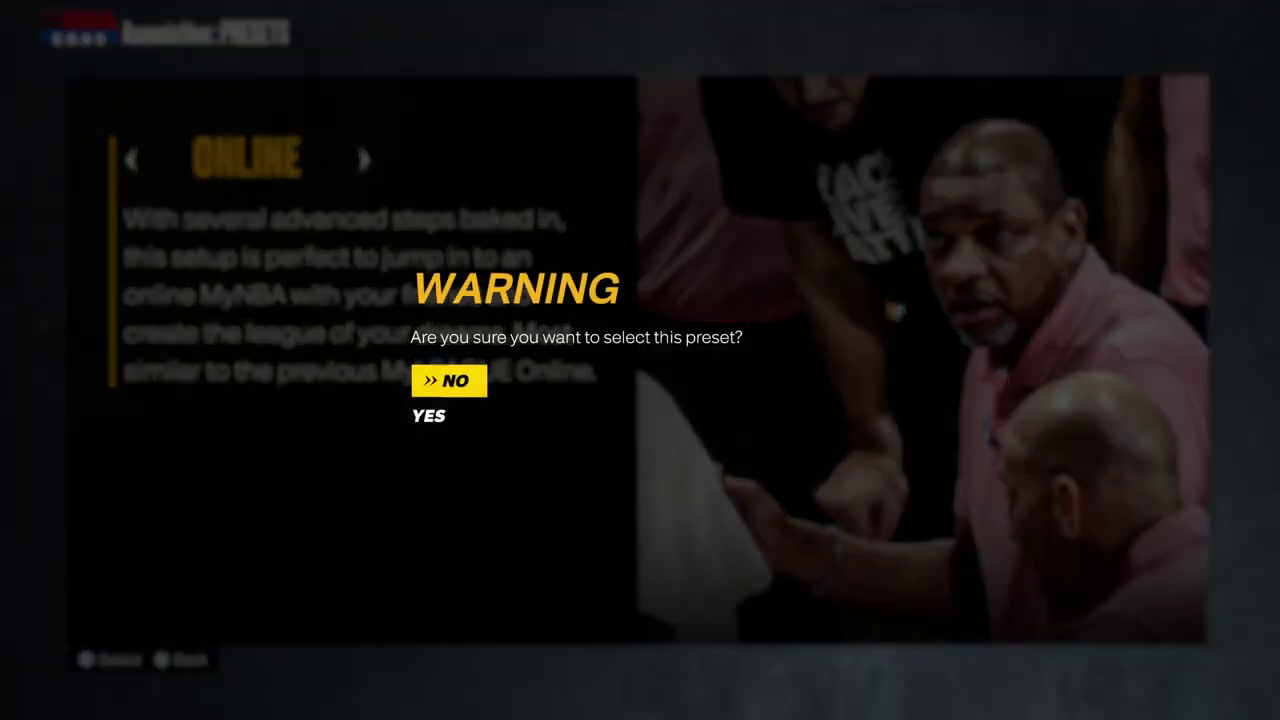
pyautogui.press('Down')
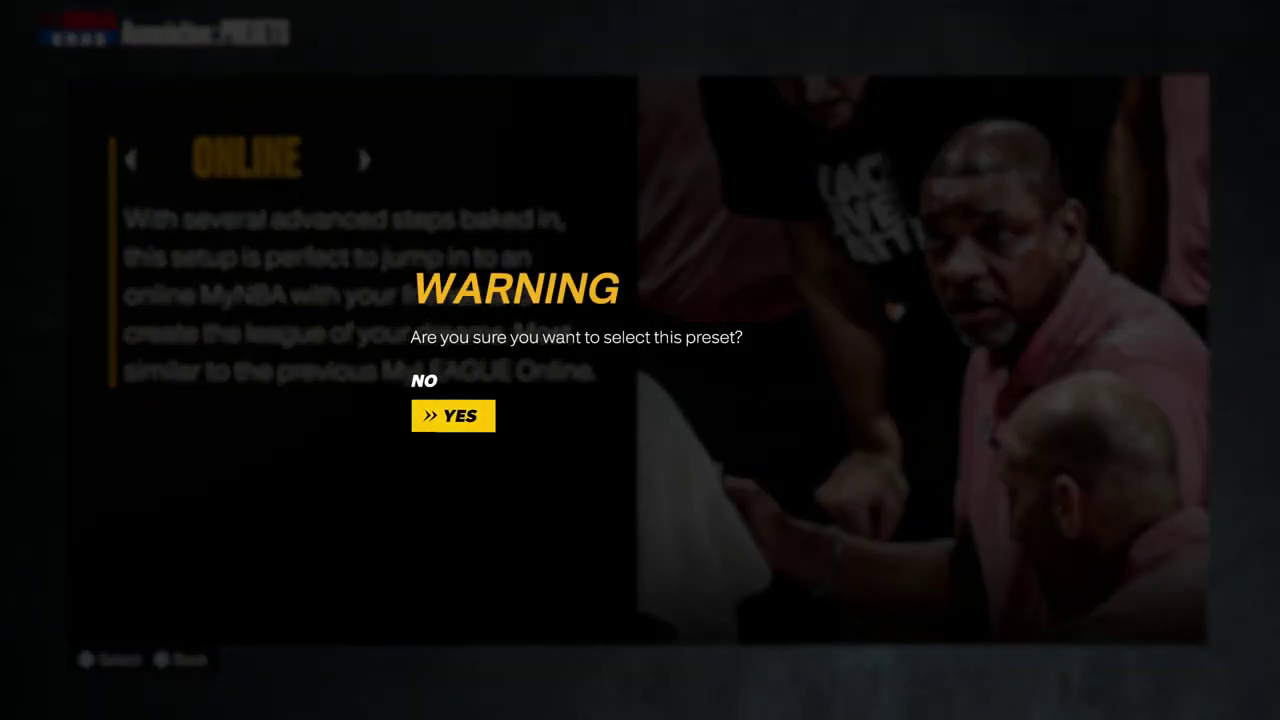
pyautogui.press('Return')
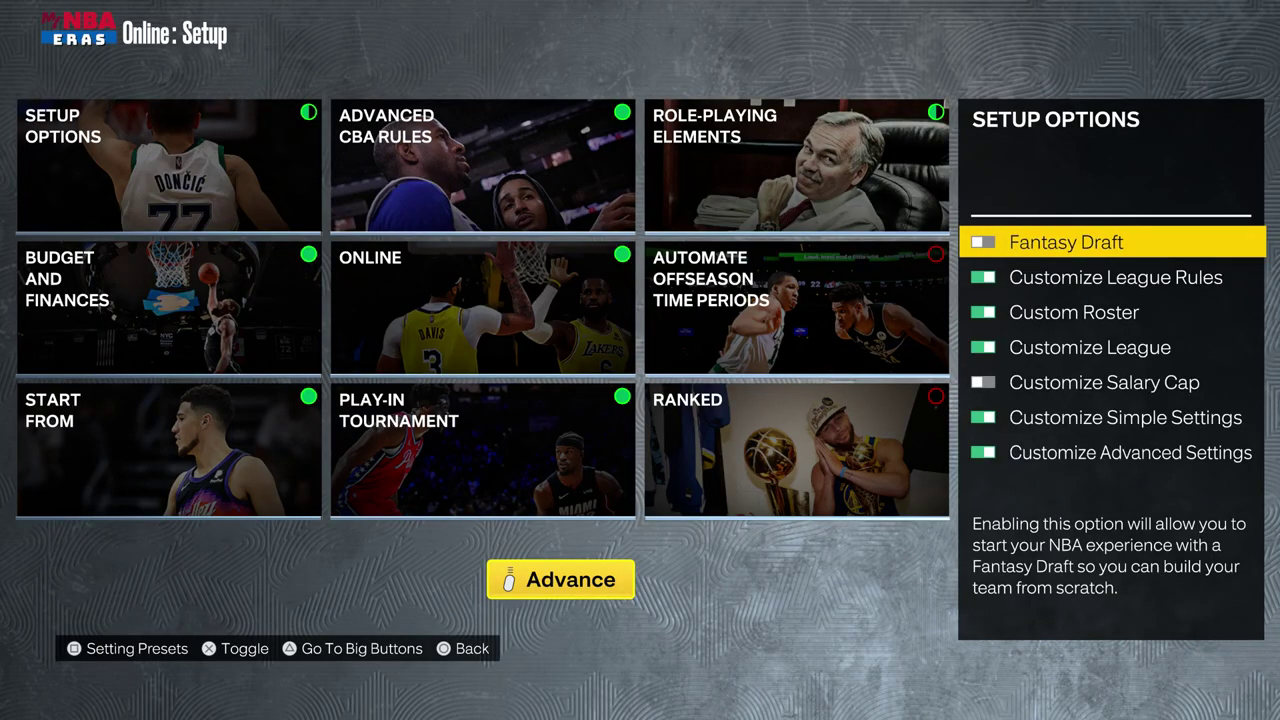
# - Turn off Role-Playing Elements and the Play-In Tournament
pyautogui.press('Left')
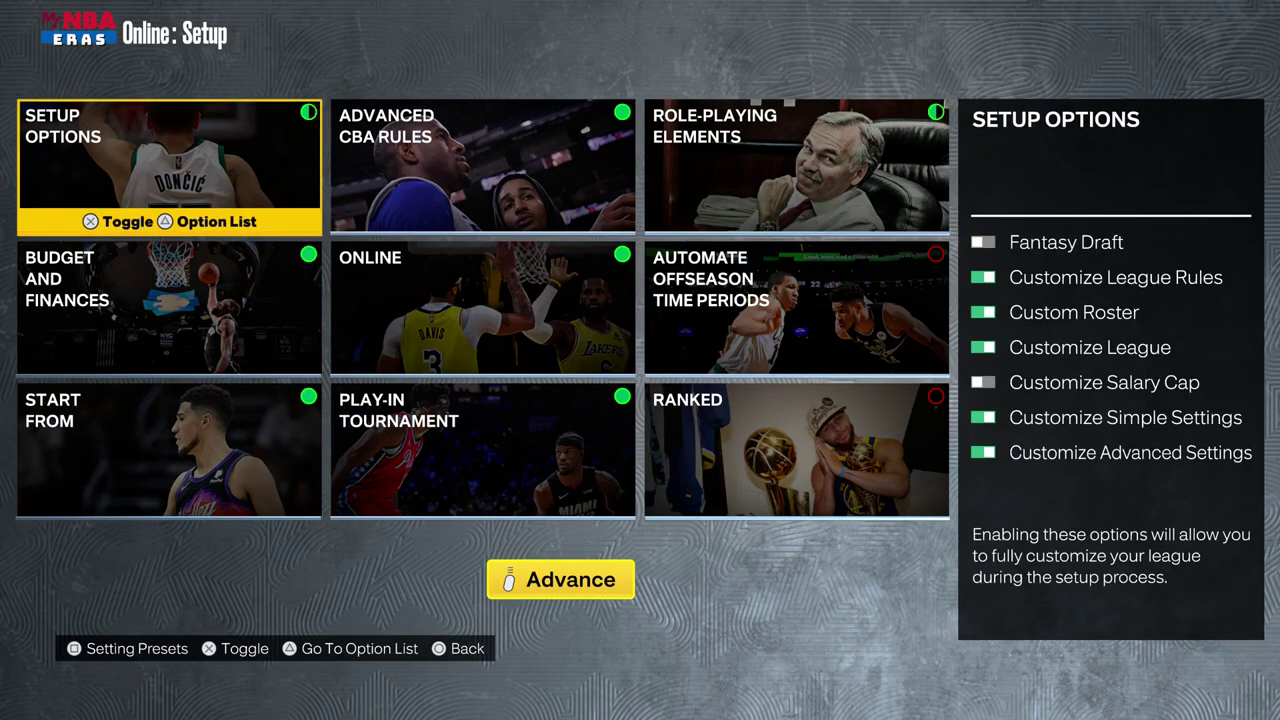
pyautogui.press('Right')
pyautogui.press('Right')
pyautogui.press('Return')
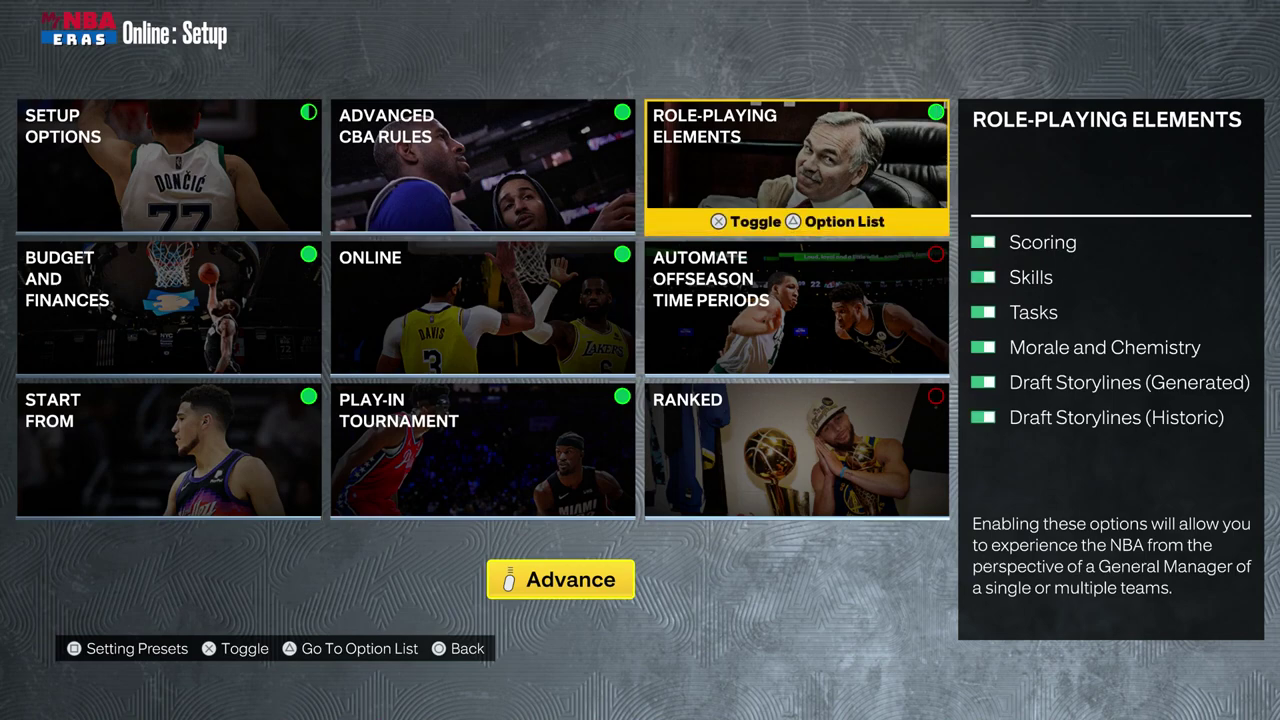
pyautogui.press('Return')
pyautogui.press('Down')
pyautogui.press('Down')
pyautogui.press('Left')
pyautogui.press('Return')
# - Turn off Advanced CBA Rules and Budget and Finances
pyautogui.press('Up')
pyautogui.press('Up')
pyautogui.press('Return')
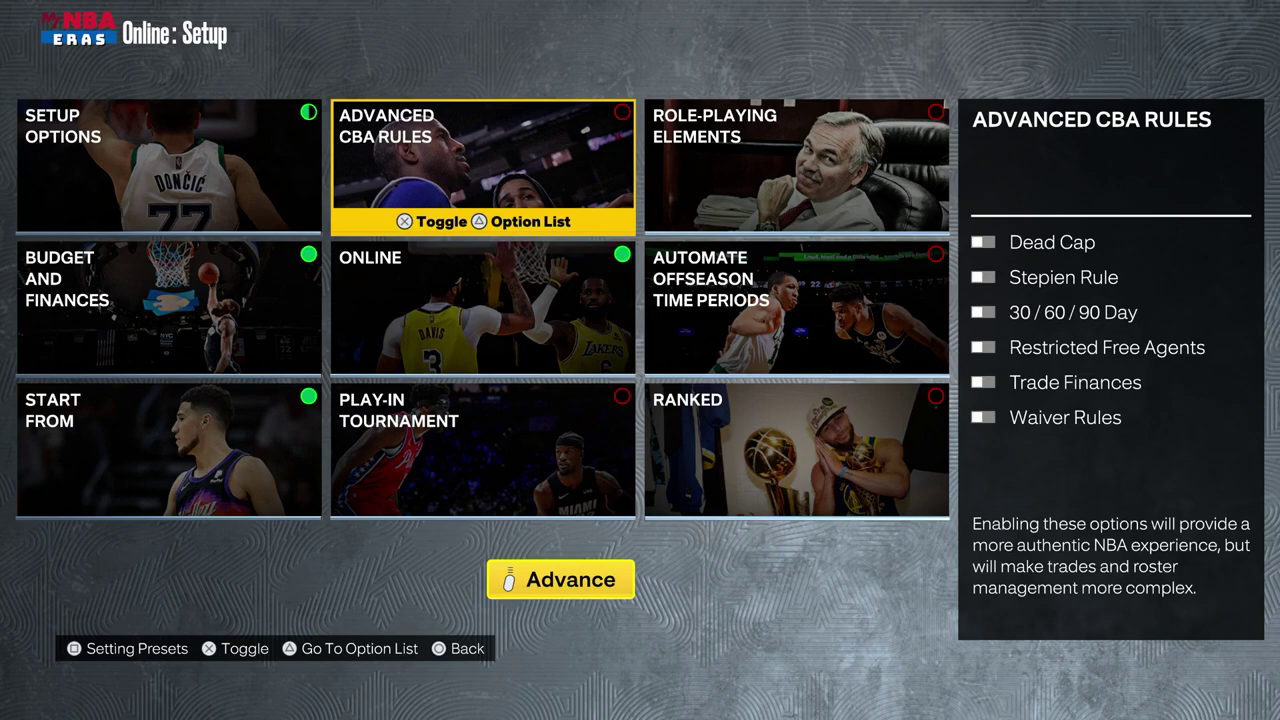
pyautogui.press('Down')
pyautogui.press('Left')
pyautogui.press('Return')
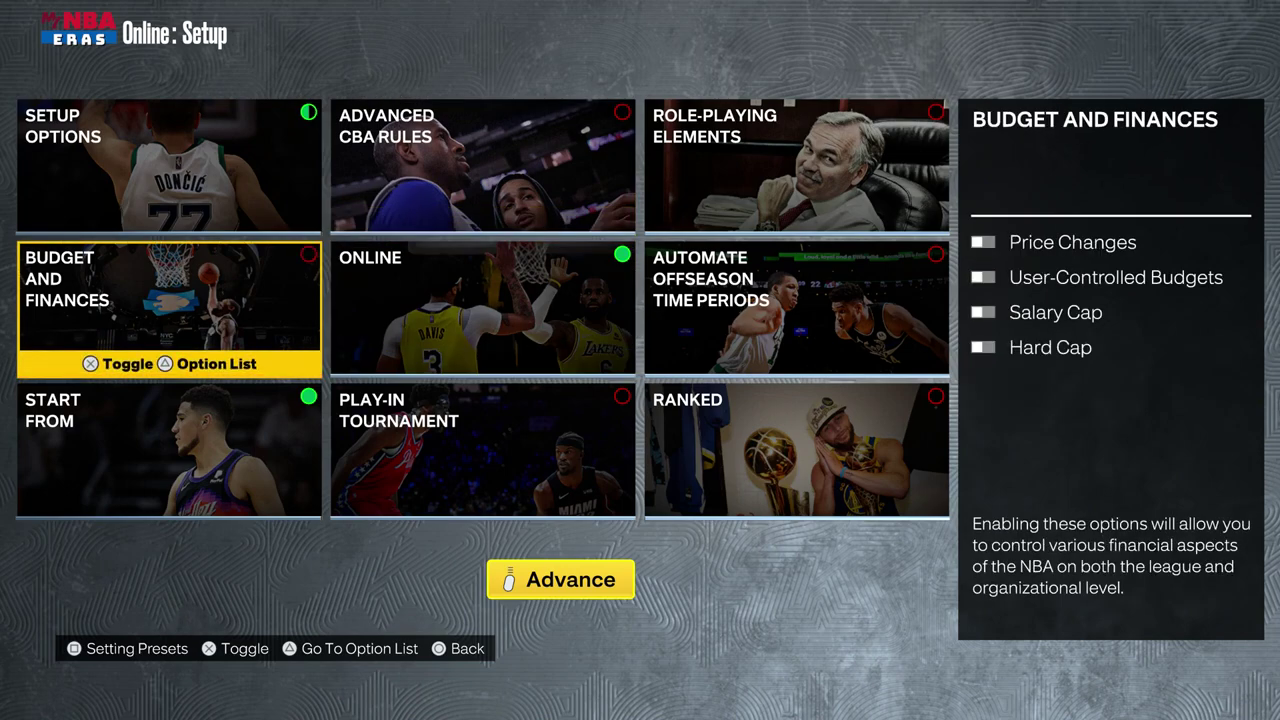
pyautogui.press('Down')
pyautogui.press('Right')
pyautogui.press('Up')
pyautogui.press('Left')
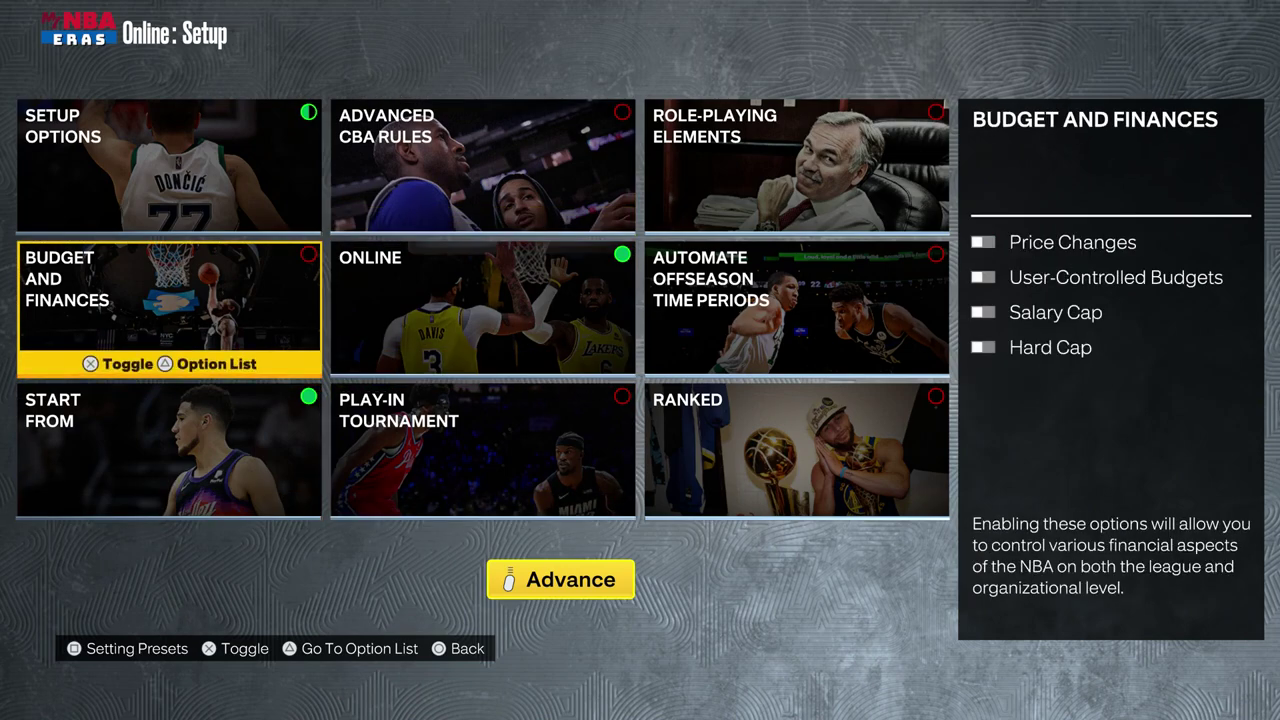
pyautogui.press('Up')
pyautogui.press('Tab')
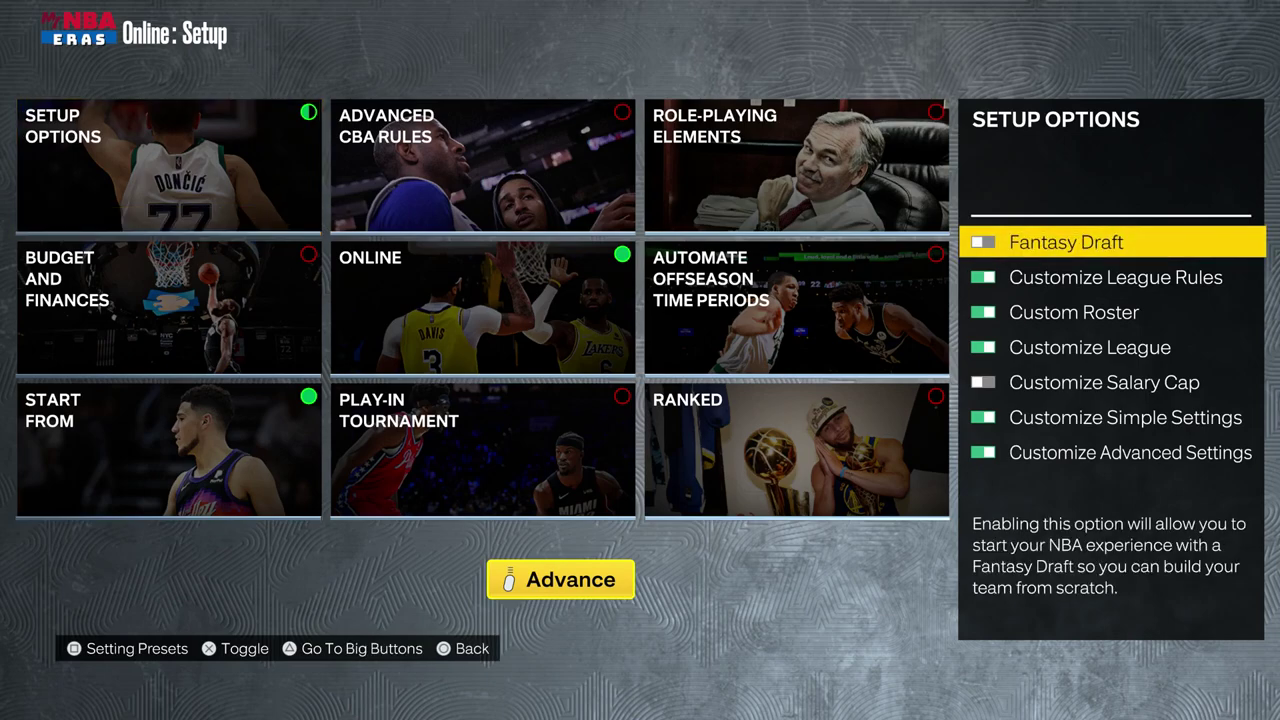
# - Enable Fantasy Draft and disable Customize League Rules in the Setup Options list
pyautogui.press('Return')
pyautogui.press('Down')
pyautogui.press('Down')
pyautogui.press('Down')
pyautogui.press('Down')
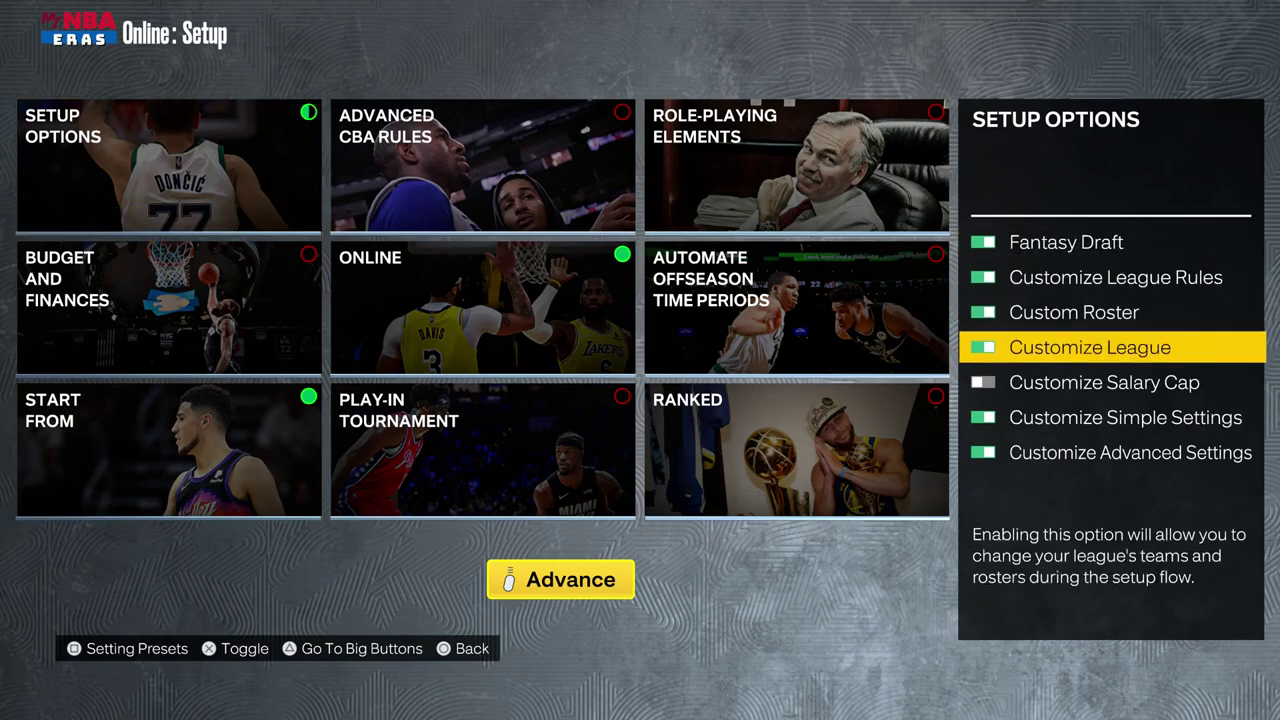
pyautogui.press('Up')
pyautogui.press('Up')
pyautogui.press('Up')
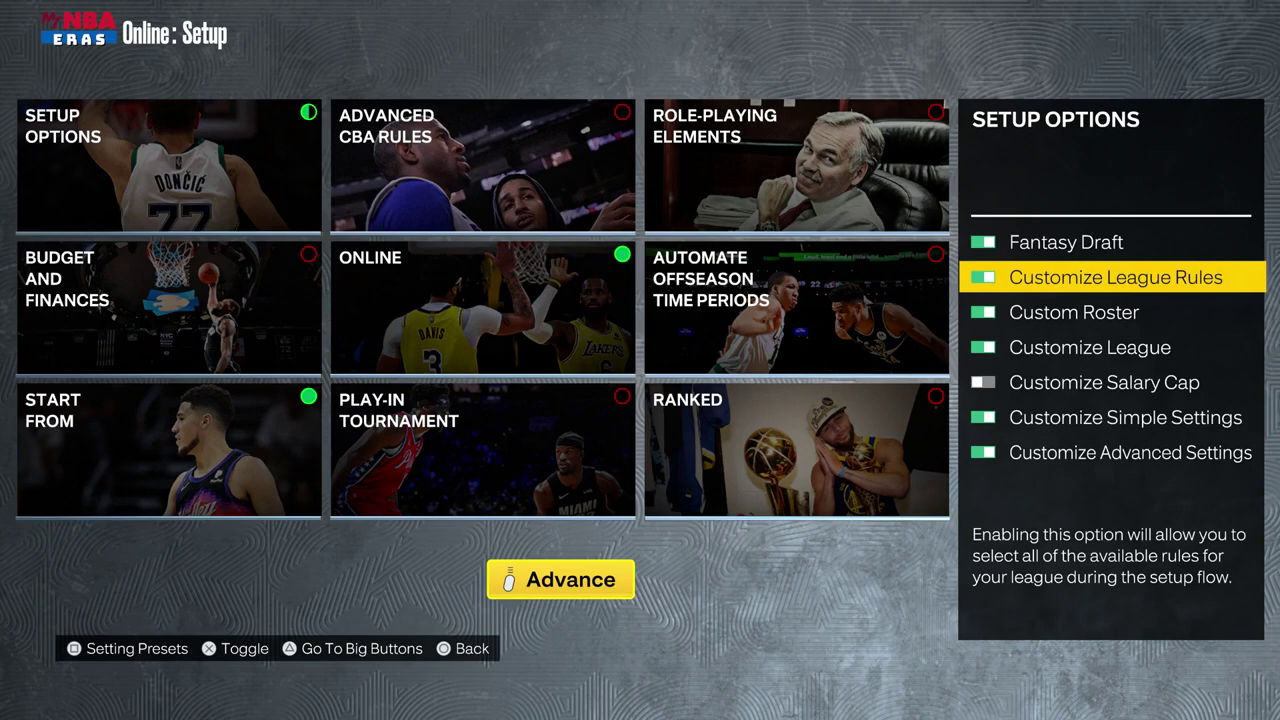
pyautogui.press('Return')
# - Review Fantasy Draft, Custom Roster, Customize Salary Cap and Customize Advanced Settings, then leave the list
pyautogui.press('Up')
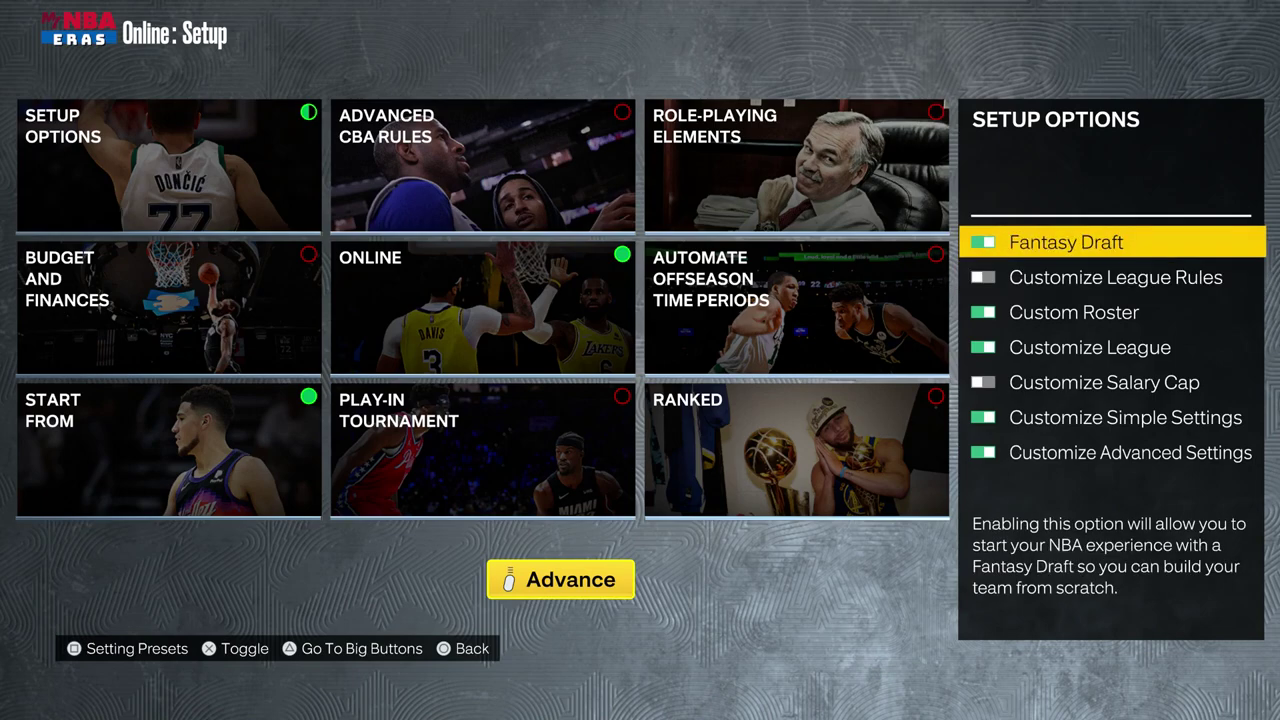
pyautogui.press('Down')
pyautogui.press('Down')
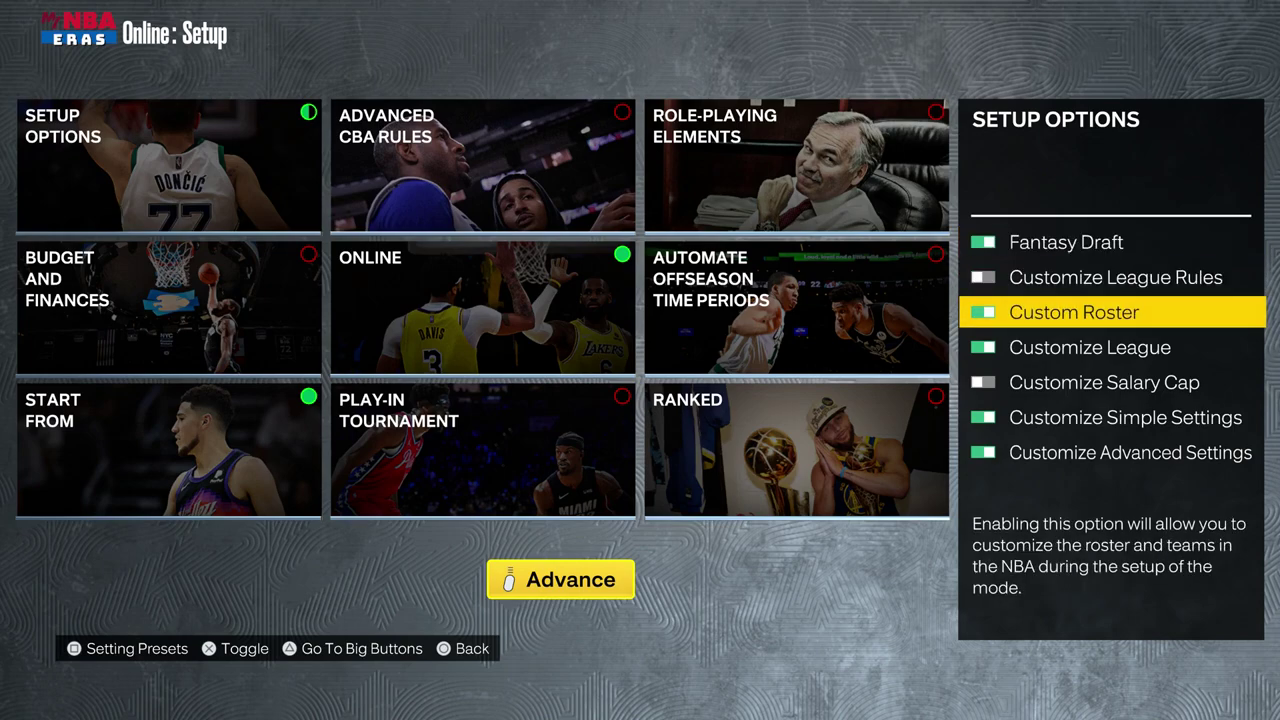
pyautogui.press('Up')
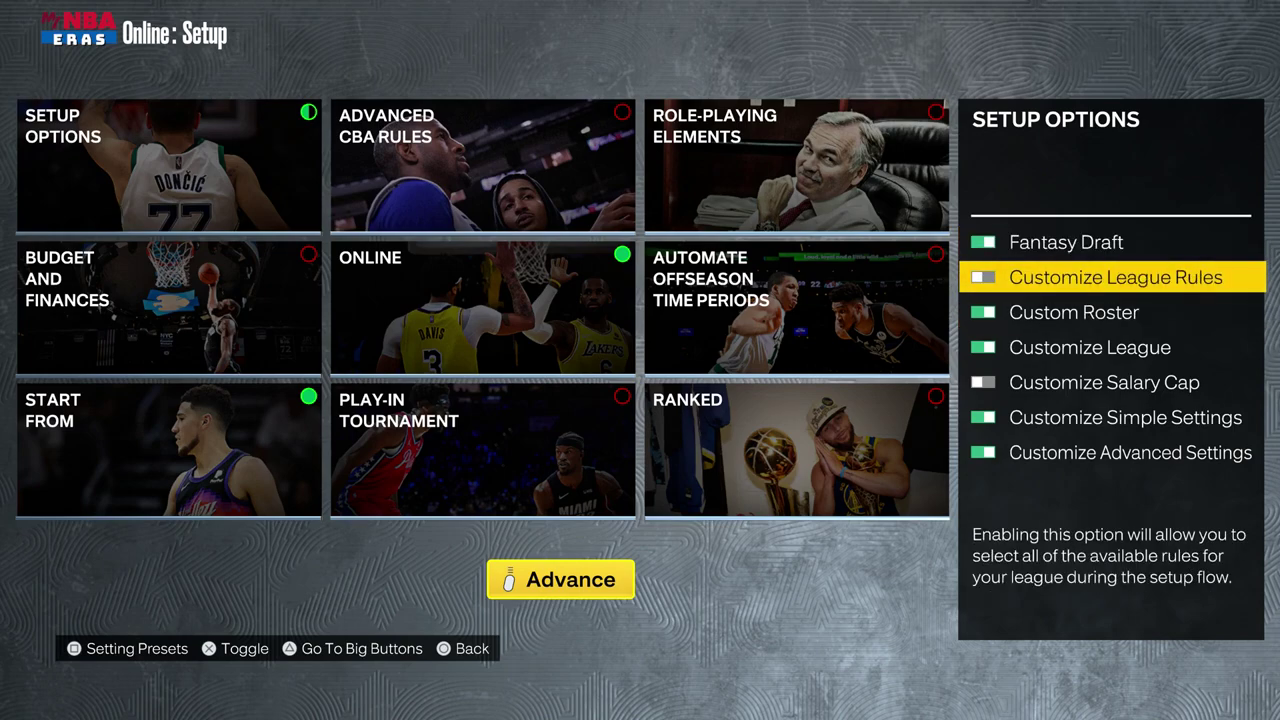
pyautogui.press('Down')
pyautogui.press('Down')
pyautogui.press('Down')
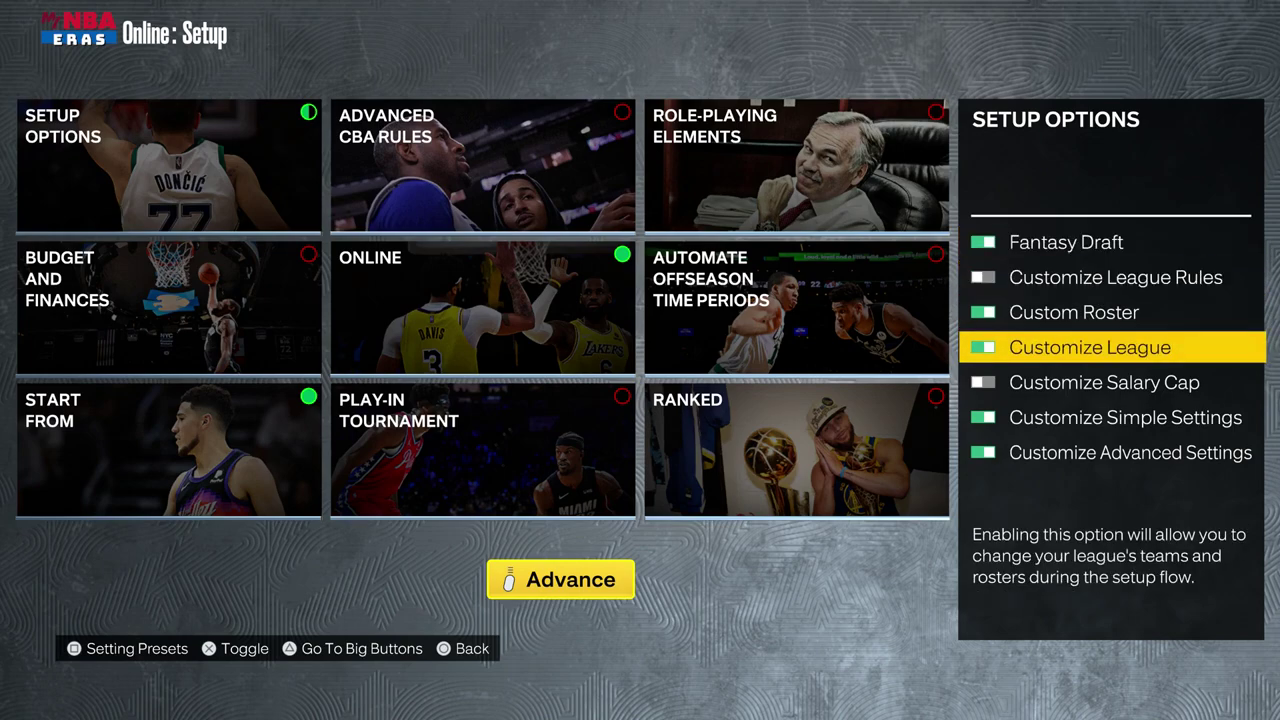
pyautogui.press('Down')
pyautogui.press('Down')
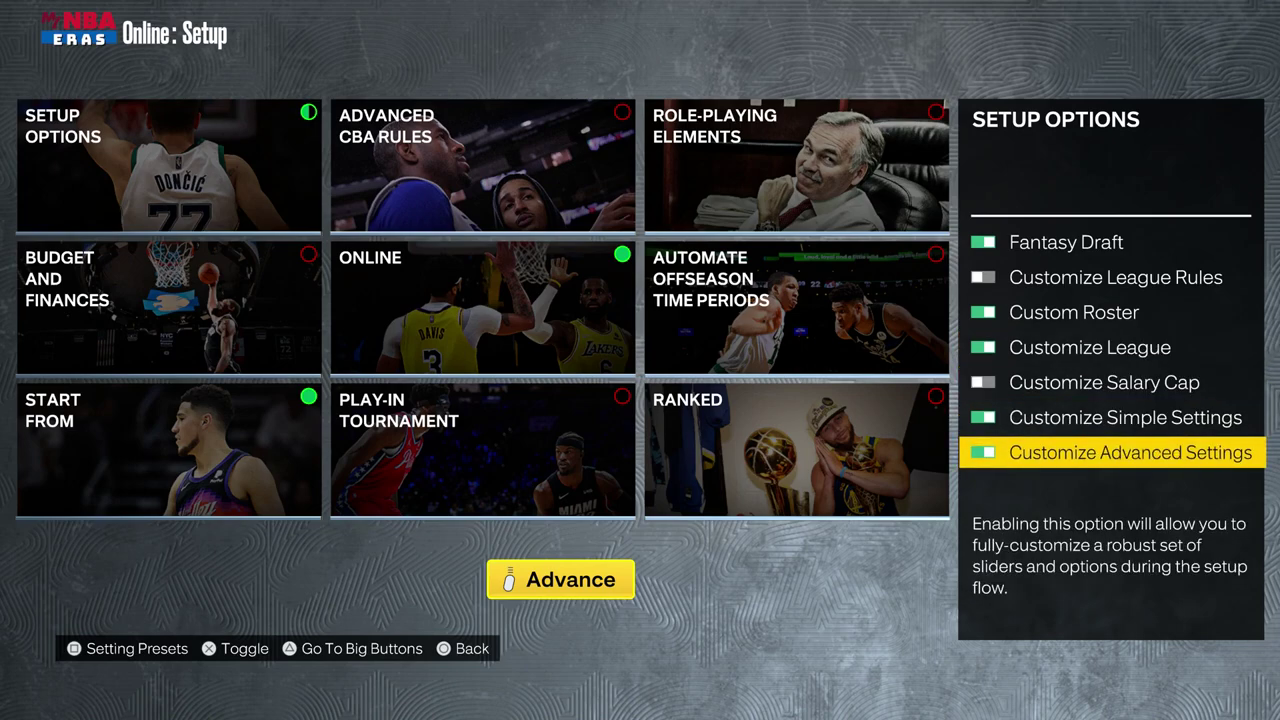
pyautogui.press('Left')
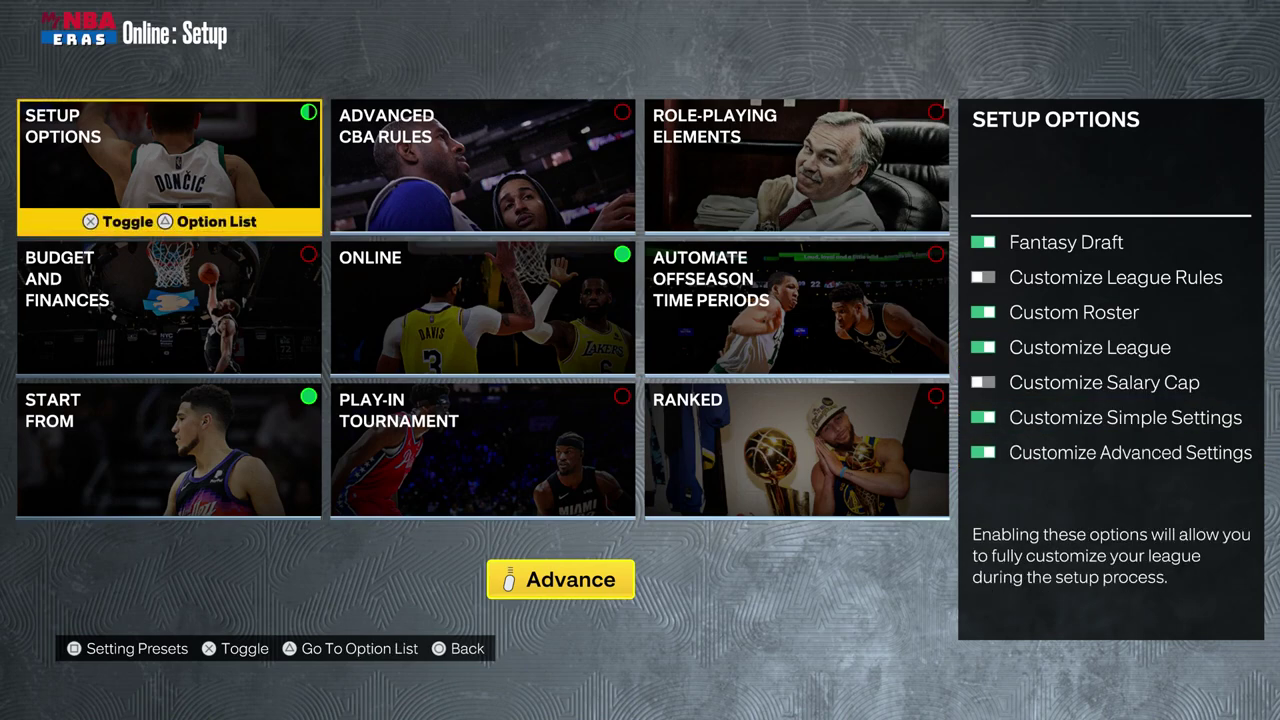
# - Review the setup categories, then advance from Setup Options to the Roster Picker
pyautogui.press('Down')
pyautogui.press('Down')
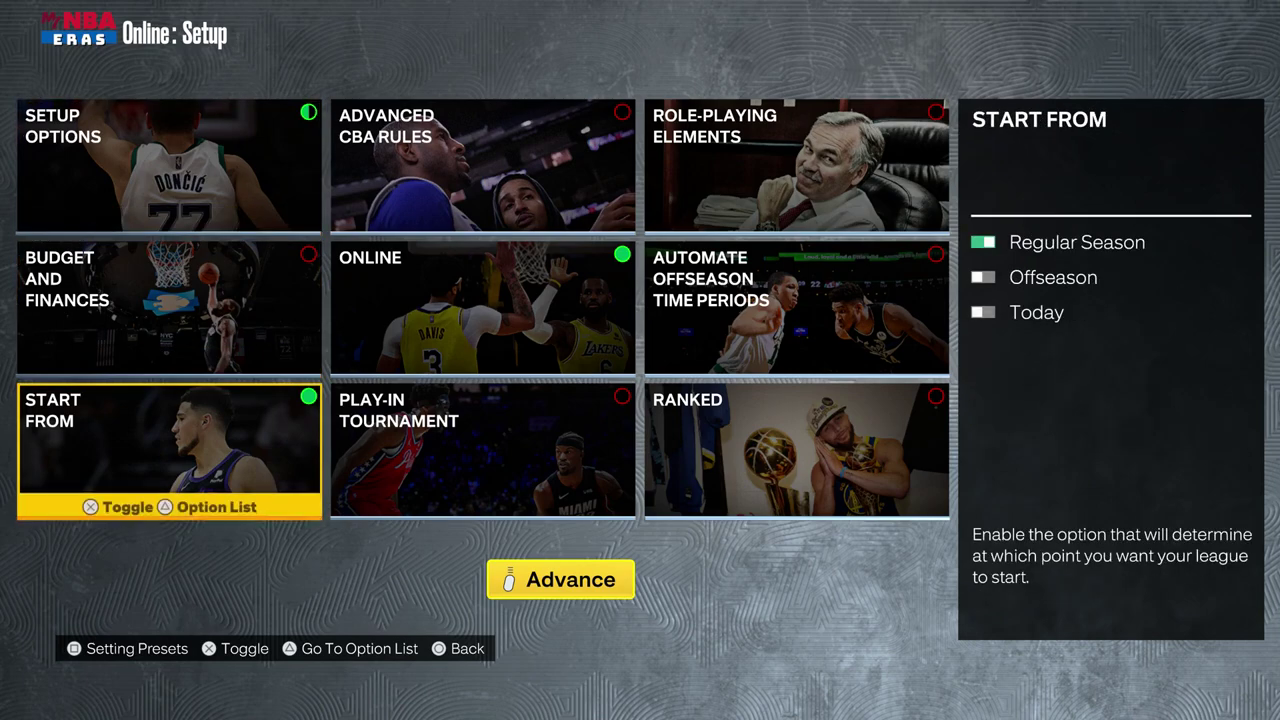
pyautogui.press('Right')
pyautogui.press('Up')
pyautogui.press('Down')
pyautogui.press('Right')
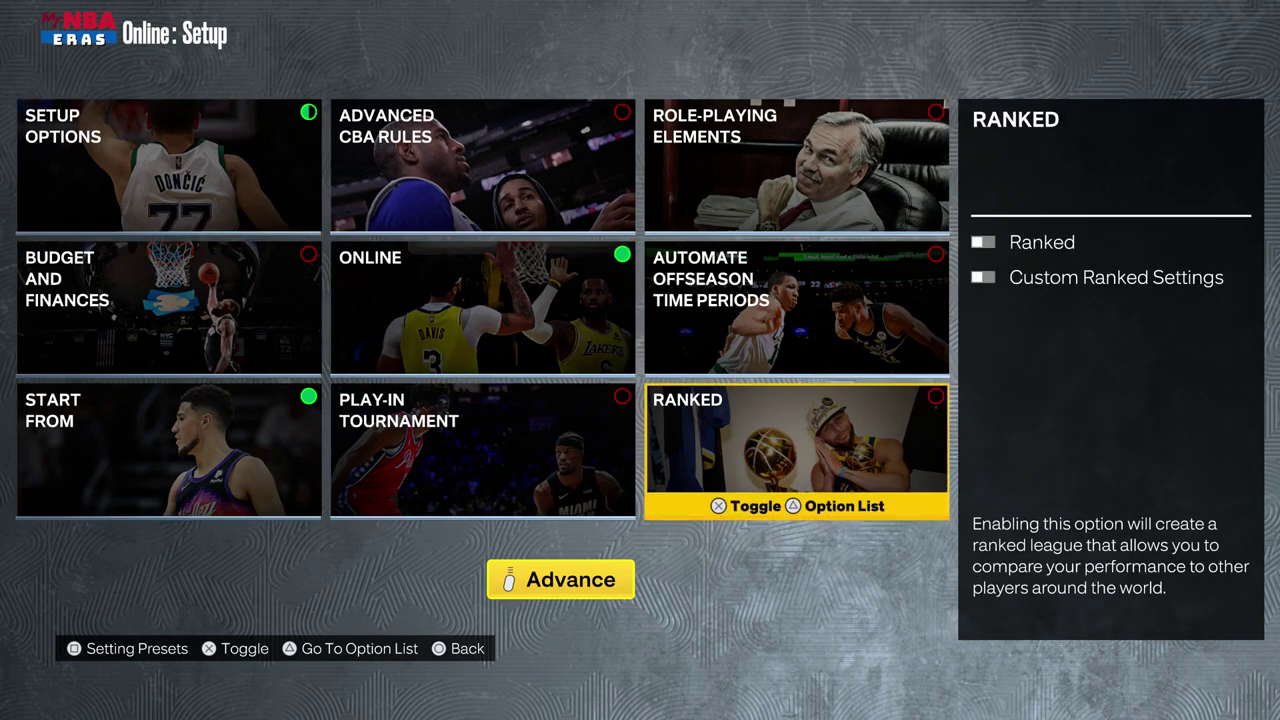
pyautogui.press('Up')
pyautogui.press('Up')
pyautogui.press('Left')
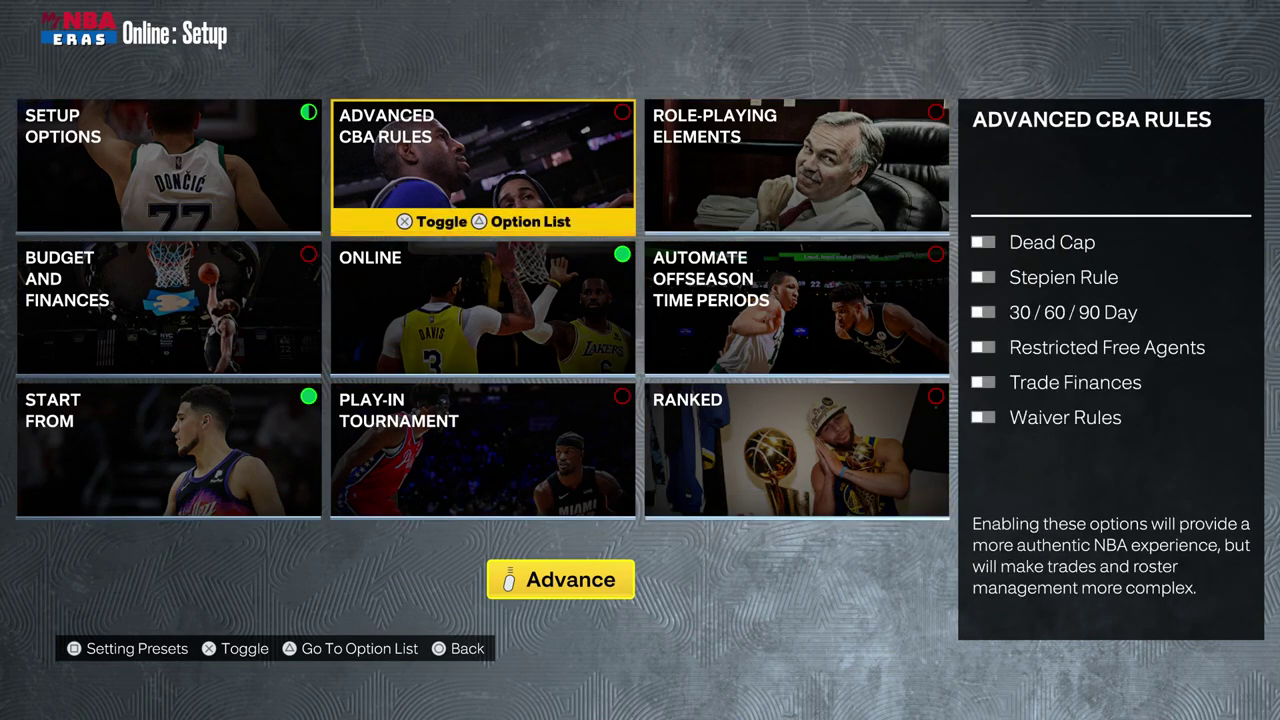
pyautogui.press('Down')
pyautogui.press('Left')
pyautogui.press('Down')
pyautogui.press('Up')
pyautogui.press('Up')
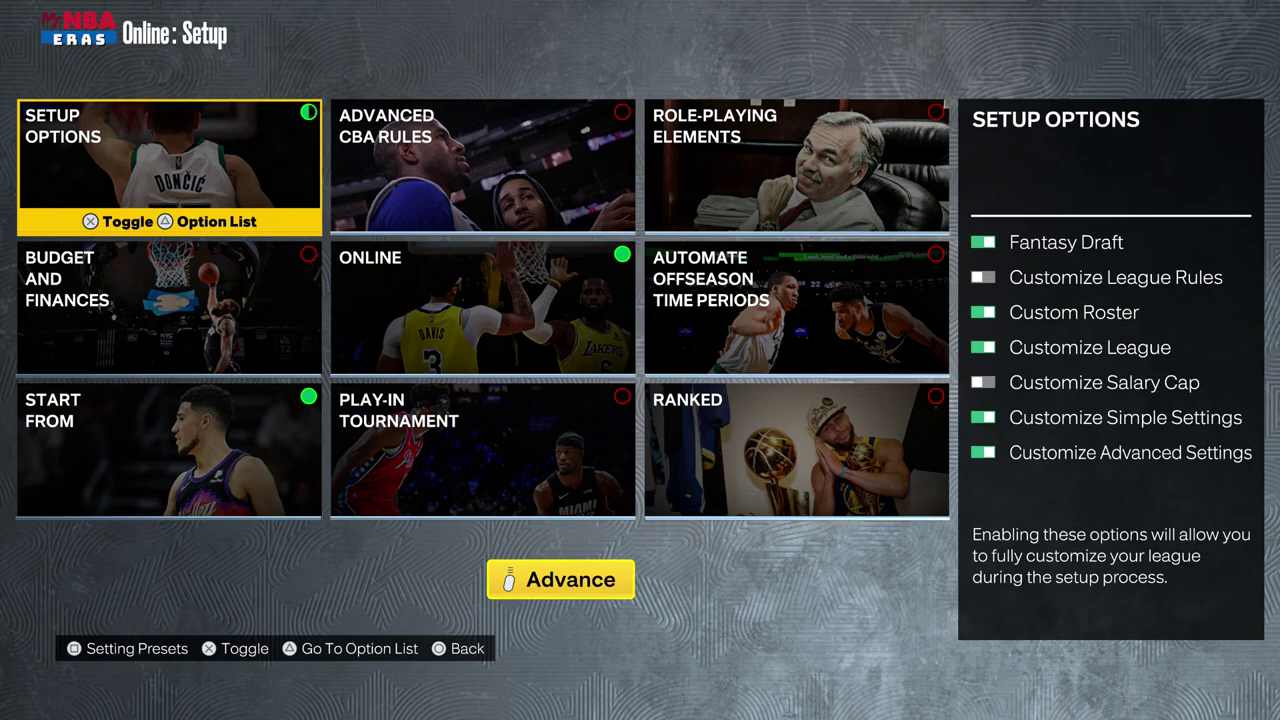
pyautogui.press('Return')
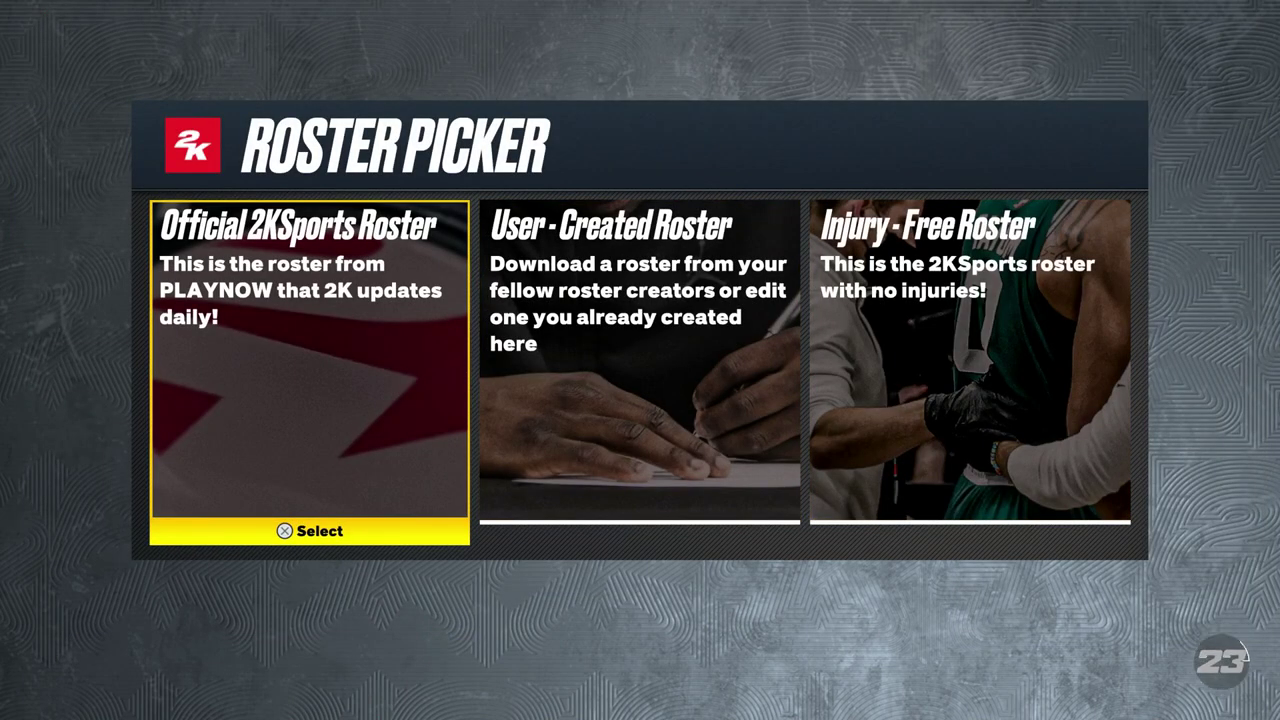
# - Choose the Official 2KSports Roster from the roster options
pyautogui.press('Right')
pyautogui.press('Right')
pyautogui.press('Left')
pyautogui.press('Left')
pyautogui.press('Return')
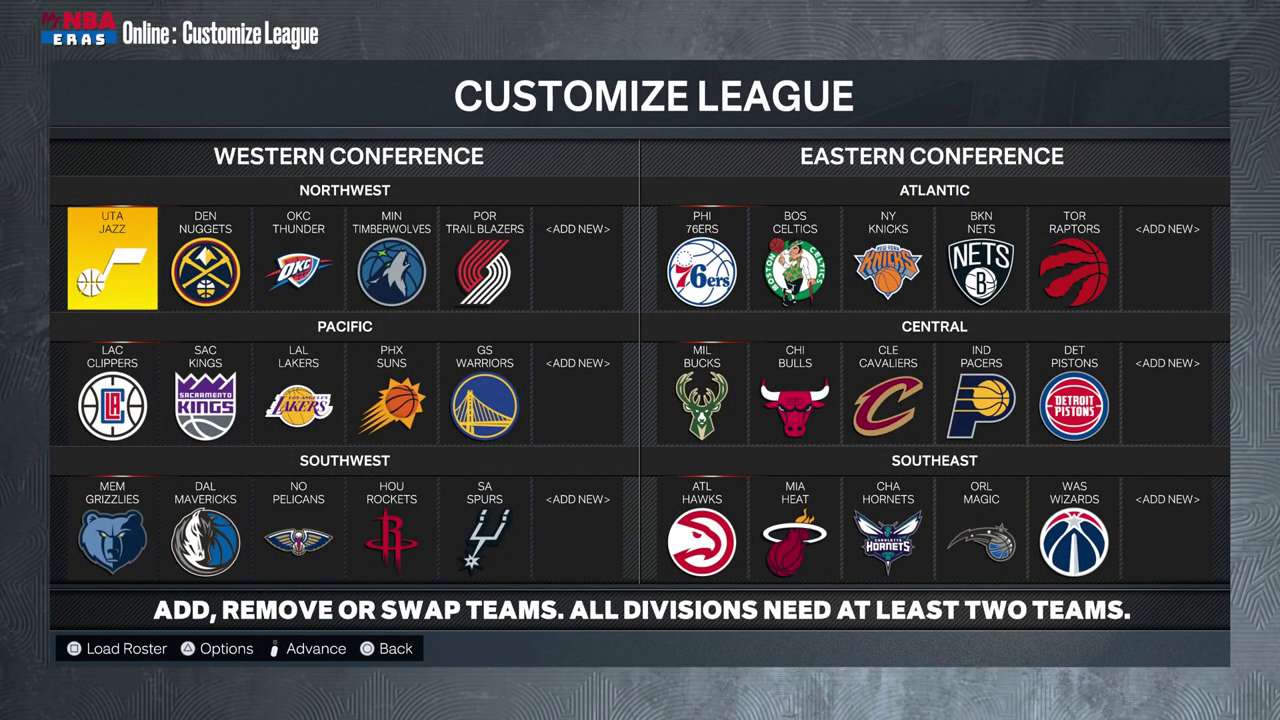
# - Remove the SAC Kings team and confirm realigning the league
pyautogui.press('Down')
pyautogui.press('Right')
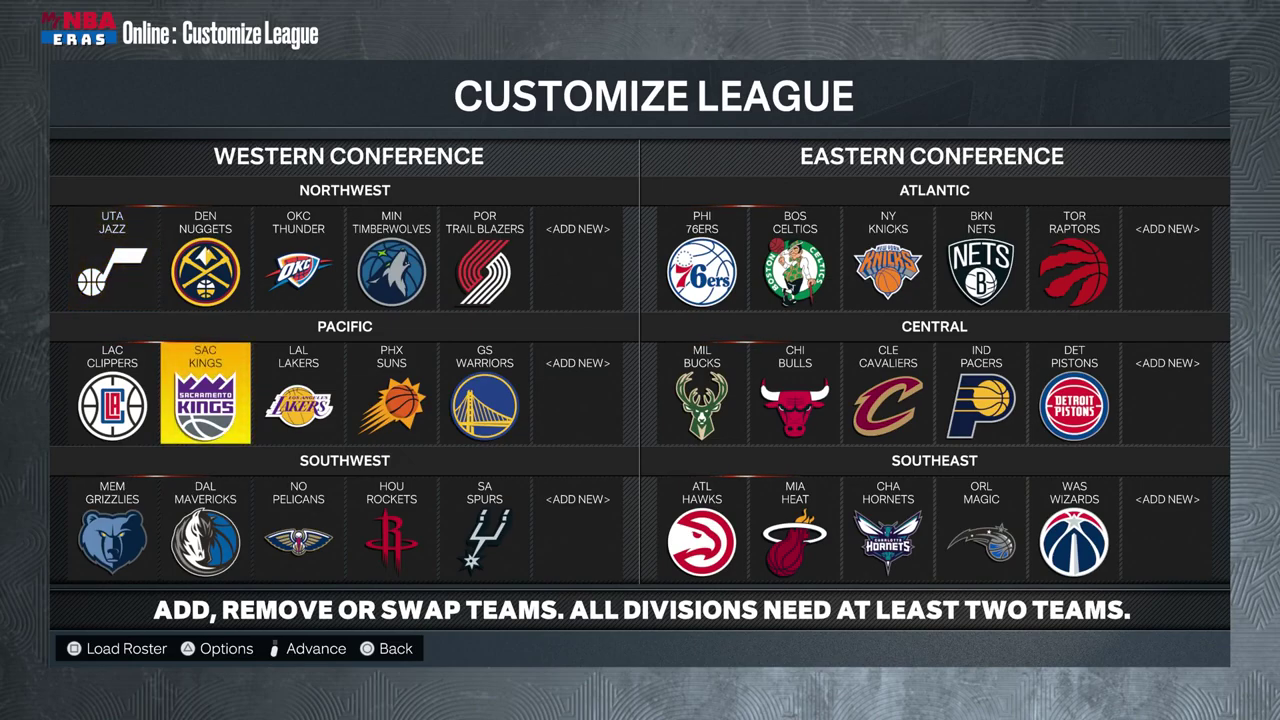
pyautogui.press('Return')
pyautogui.press('Down')
pyautogui.press('Down')
pyautogui.press('Down')
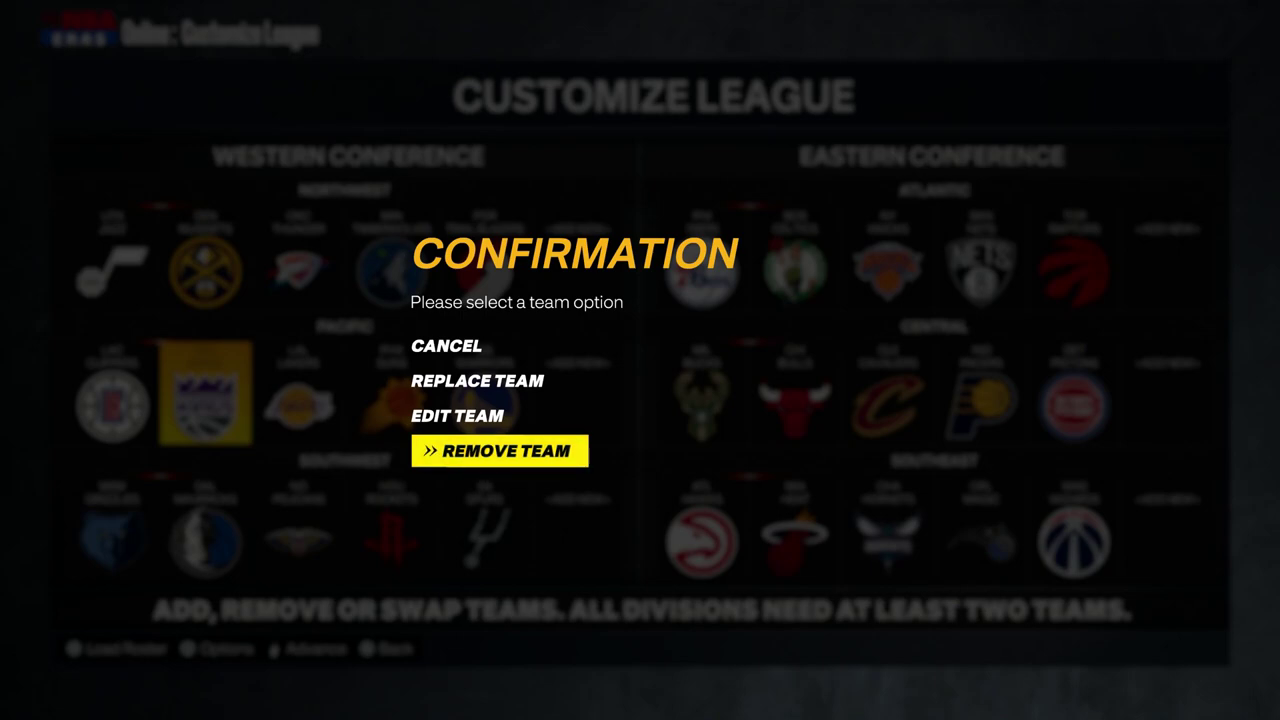
pyautogui.press('Return')
pyautogui.press('Down')
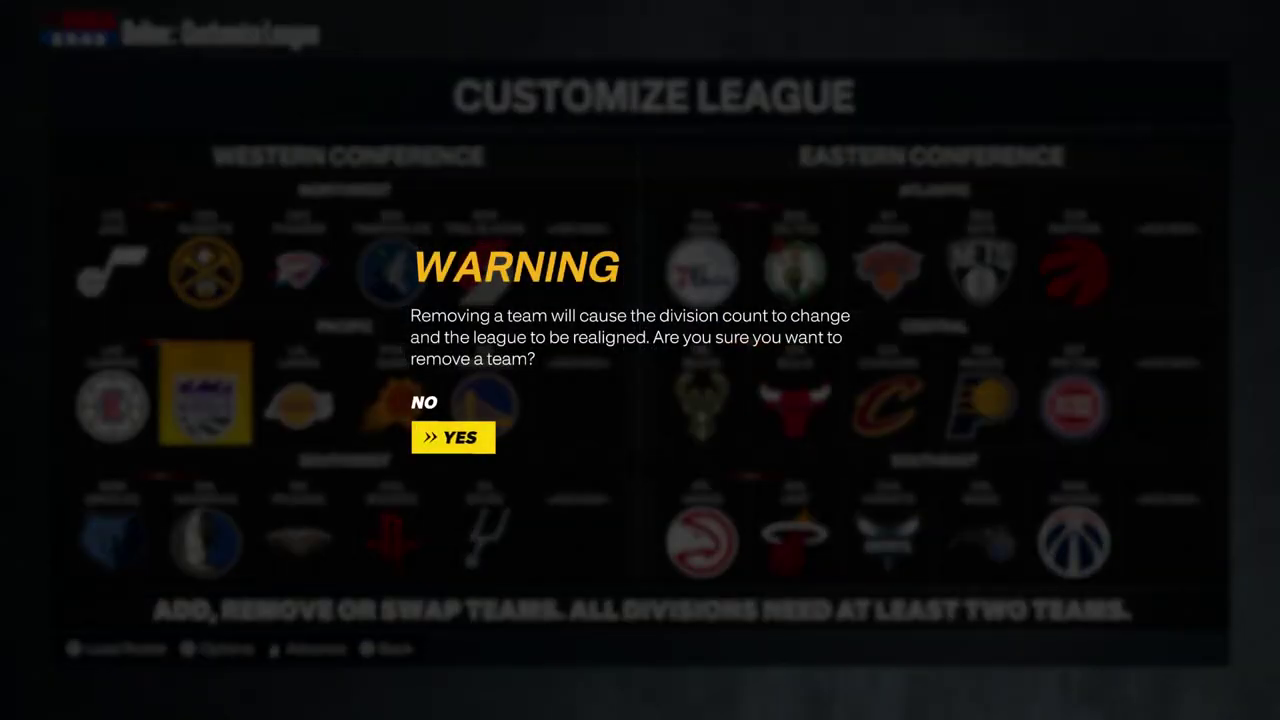
pyautogui.press('Return')
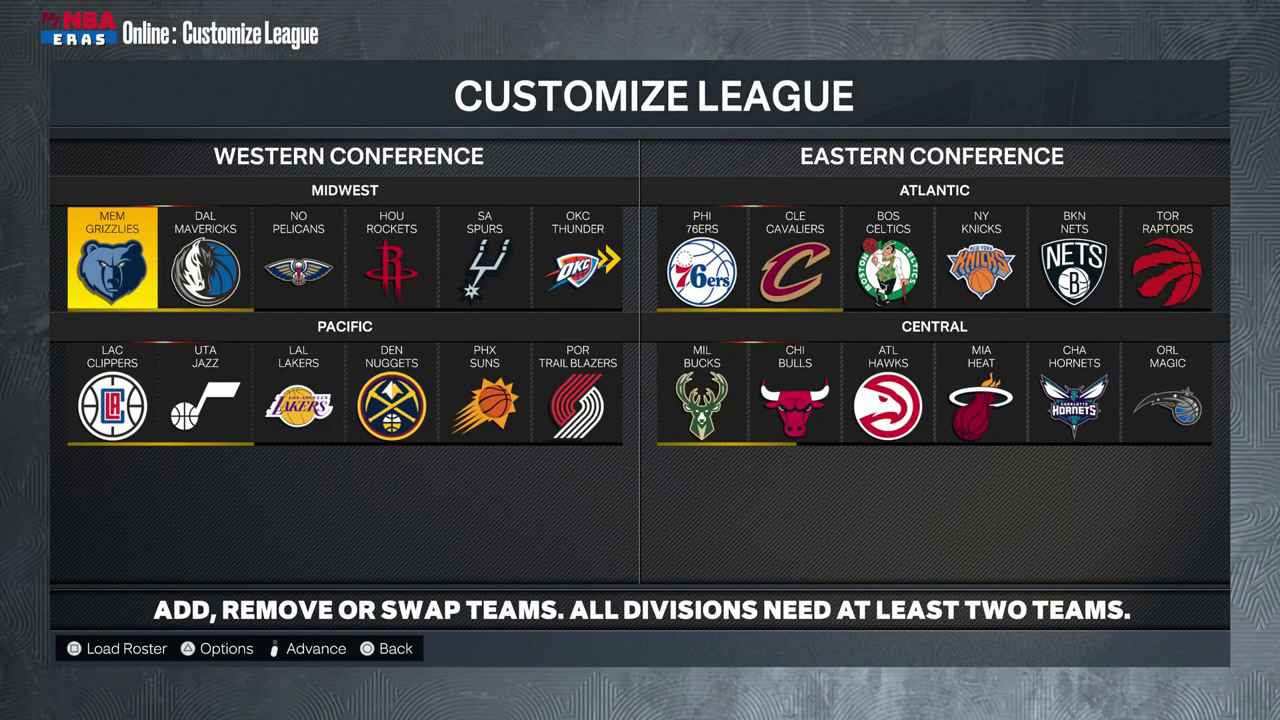
# - Remove the SA Spurs from the Midwest teams
pyautogui.press('Right')
pyautogui.press('Right')
pyautogui.press('Right')
pyautogui.press('Left')
pyautogui.press('Right')
pyautogui.press('Right')
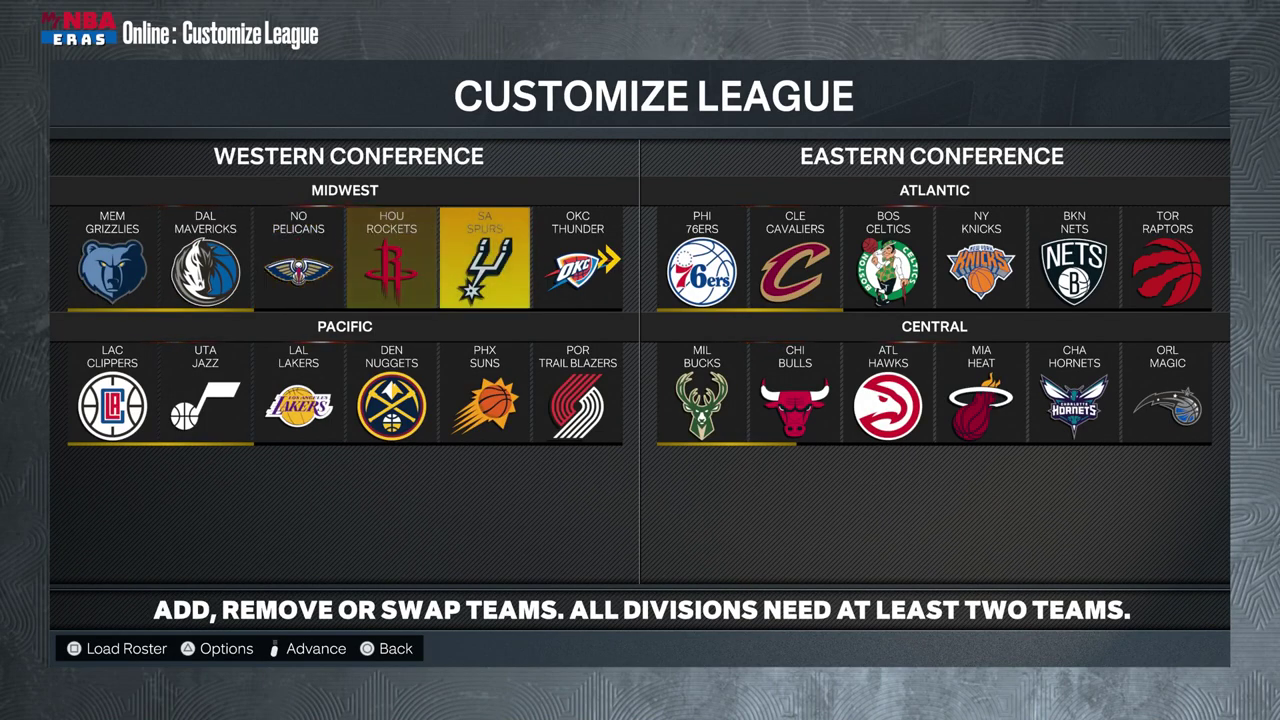
pyautogui.press('Return')
pyautogui.press('Down')
pyautogui.press('Down')
pyautogui.press('Down')
pyautogui.press('Return')
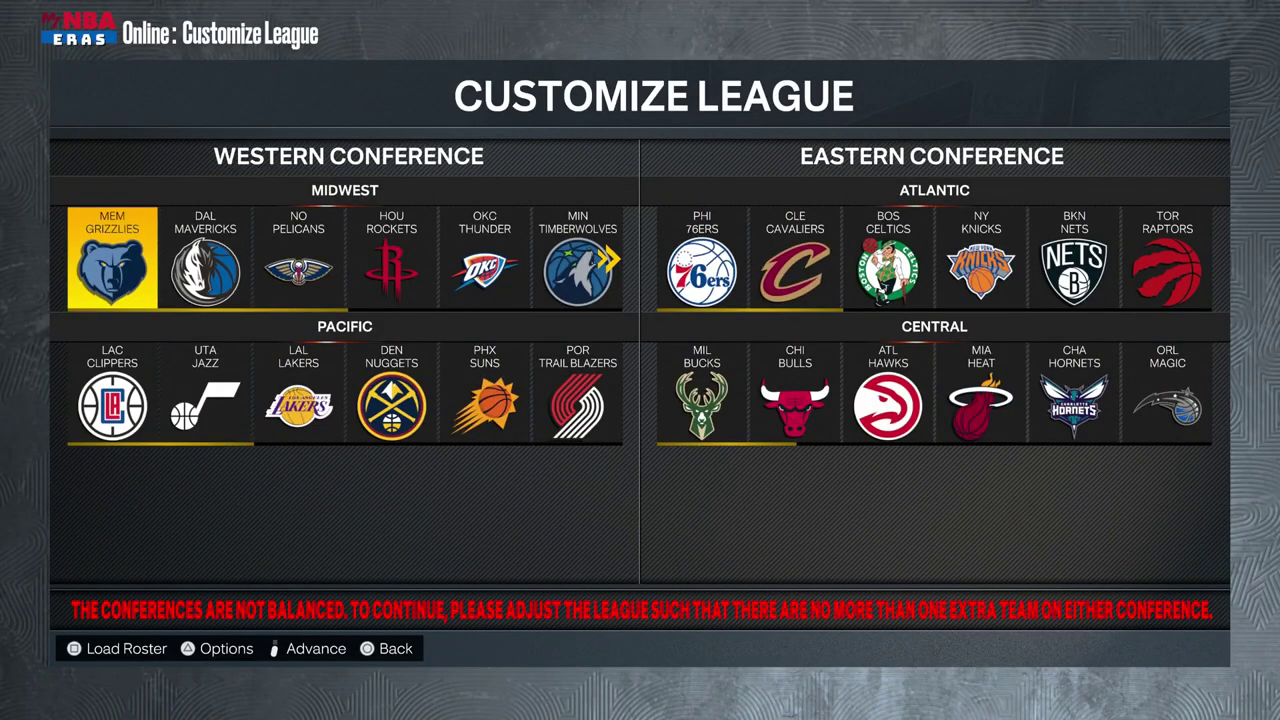
# - Remove the IND Pacers from the Central division
pyautogui.press('Right')
pyautogui.press('Right')
pyautogui.press('Right')
pyautogui.press('Right')
pyautogui.press('Right')
pyautogui.press('Right')
pyautogui.press('Right')
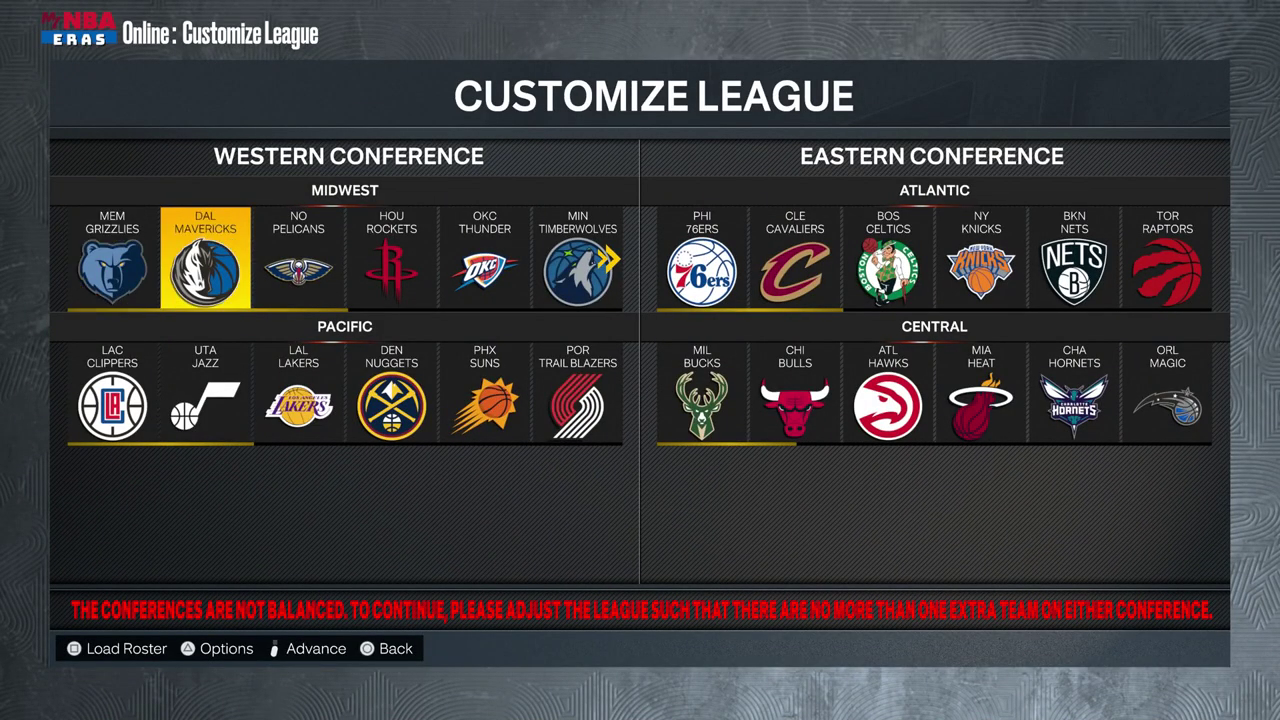
pyautogui.press('Right')
pyautogui.press('Right')
pyautogui.press('Right')
pyautogui.press('Right')
pyautogui.press('Right')
pyautogui.press('Right')
pyautogui.press('Right')
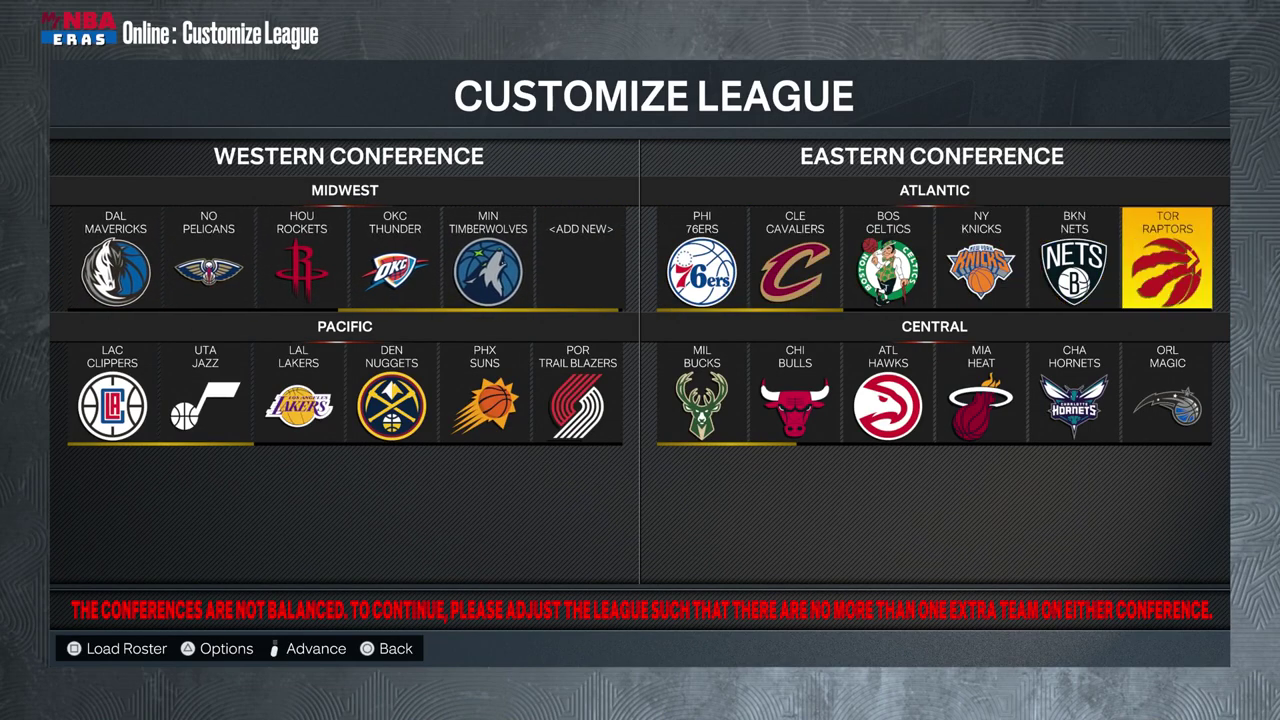
pyautogui.press('Down')
pyautogui.press('Left')
pyautogui.press('Right')
pyautogui.press('Left')
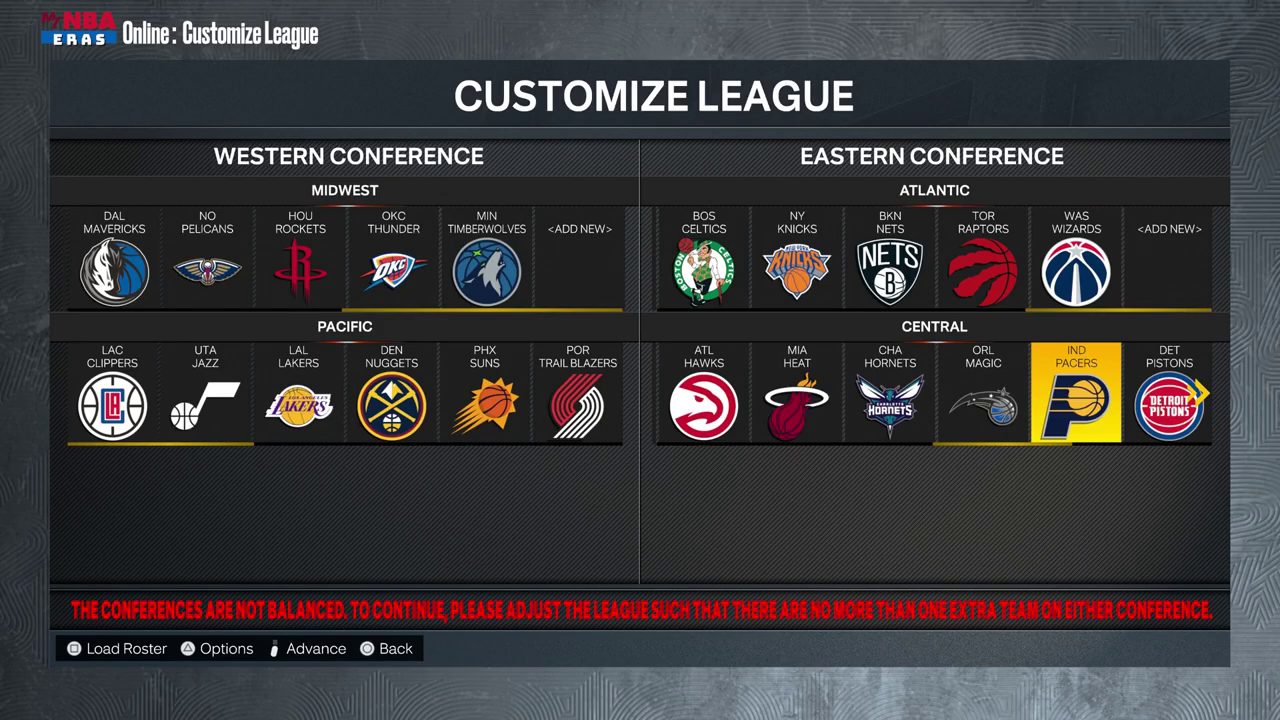
pyautogui.press('Return')
pyautogui.press('Down')
pyautogui.press('Down')
pyautogui.press('Down')
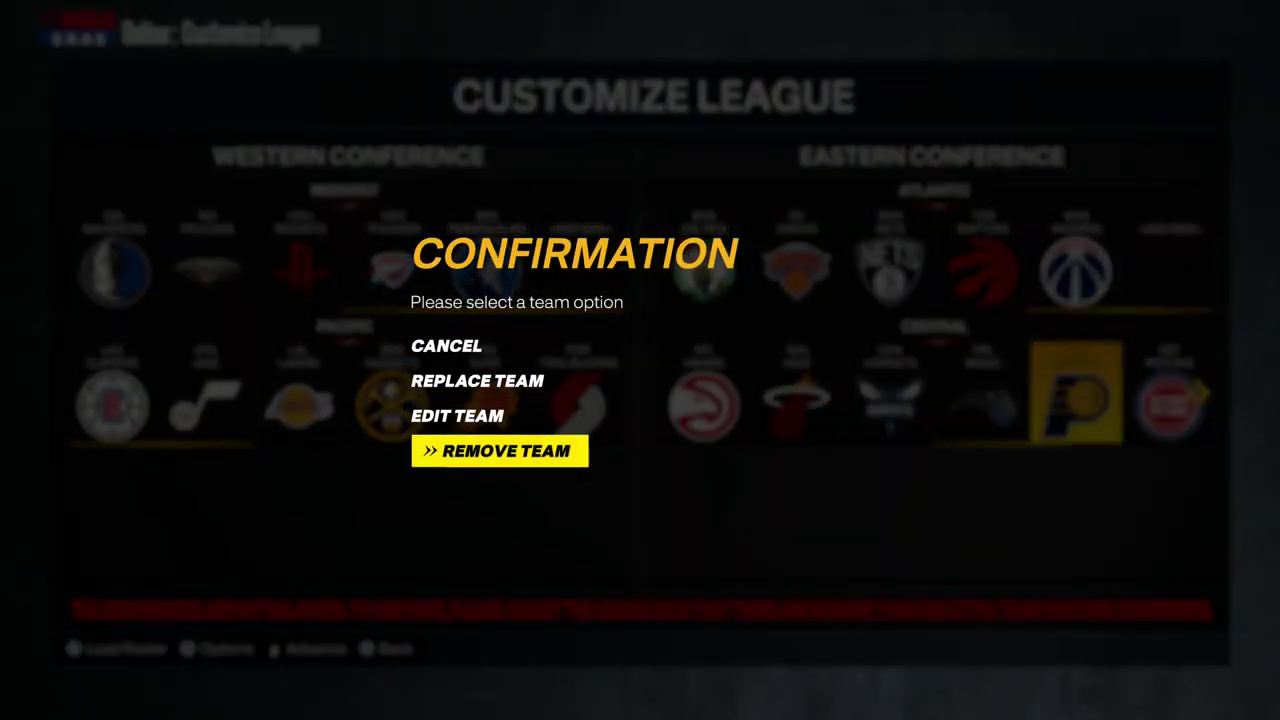
pyautogui.press('Return')
# - Remove the WAS Wizards and accept the realigned league layout
pyautogui.press('Right')
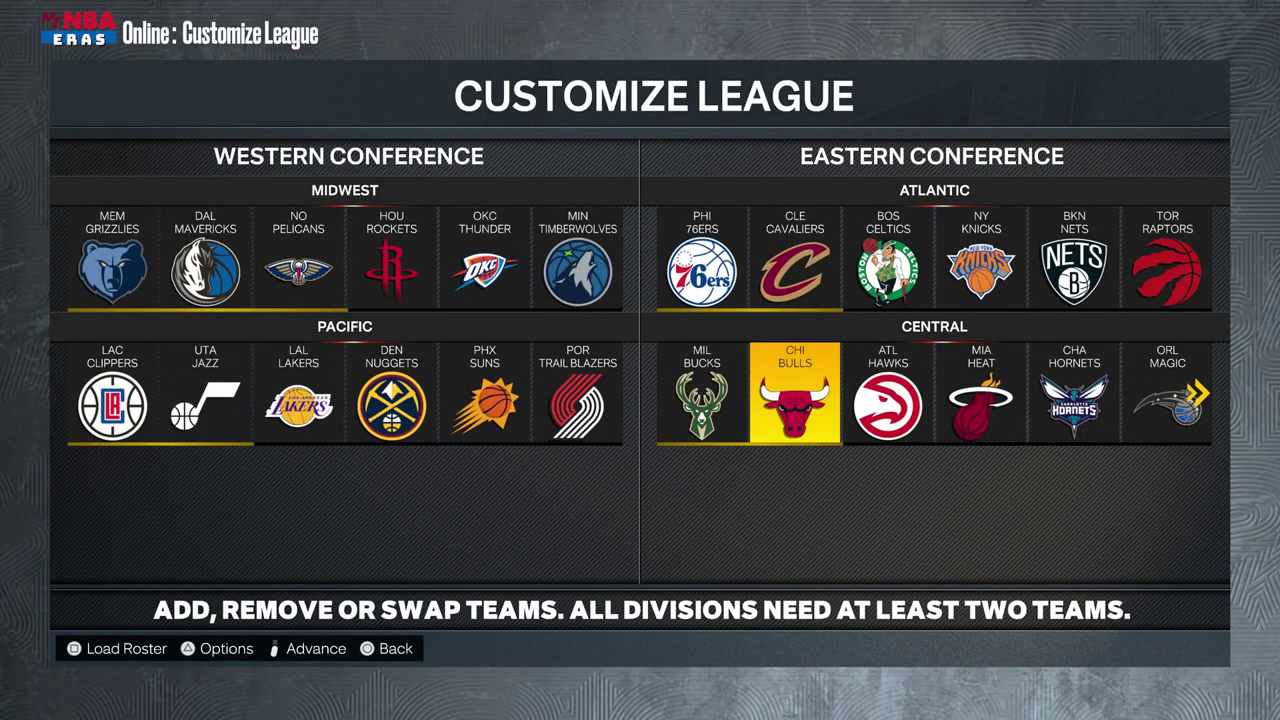
pyautogui.press('Right')
pyautogui.press('Right')
pyautogui.press('Up')
pyautogui.press('Right')
pyautogui.press('Right')
pyautogui.press('Right')
pyautogui.press('Right')
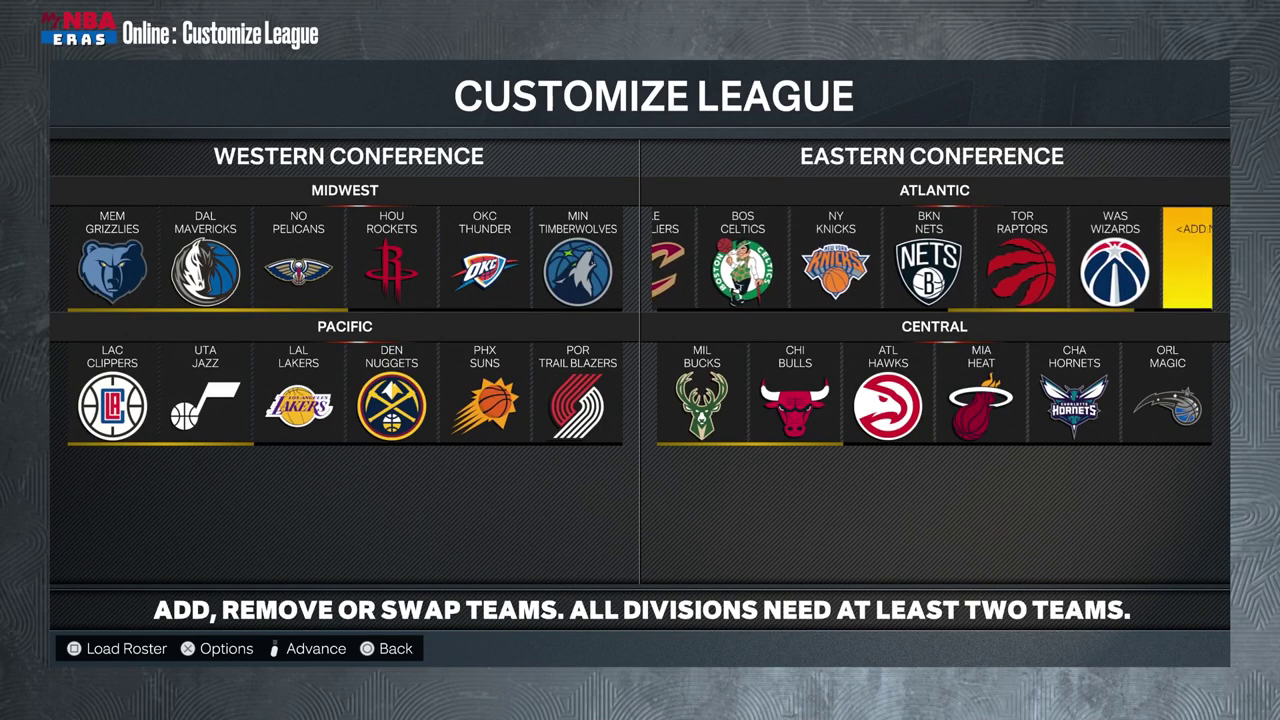
pyautogui.press('Left')
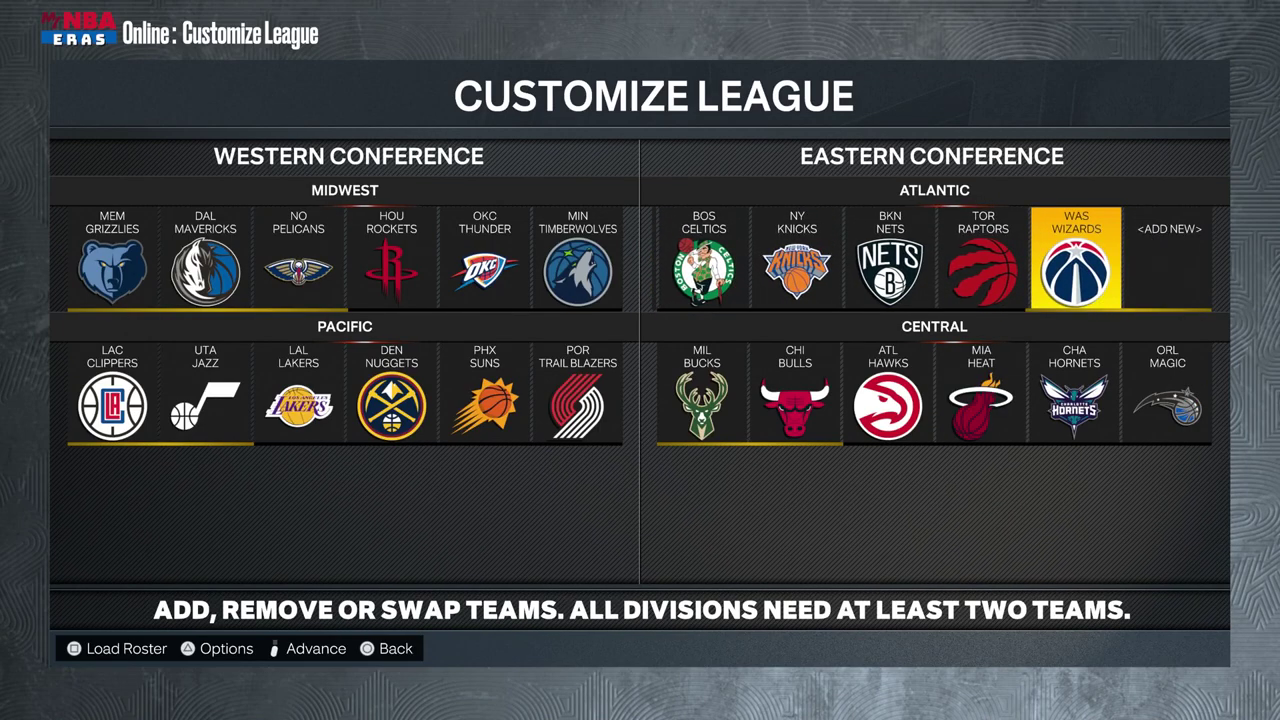
pyautogui.press('Return')
pyautogui.press('Down')
pyautogui.press('Down')
pyautogui.press('Down')
pyautogui.press('Return')
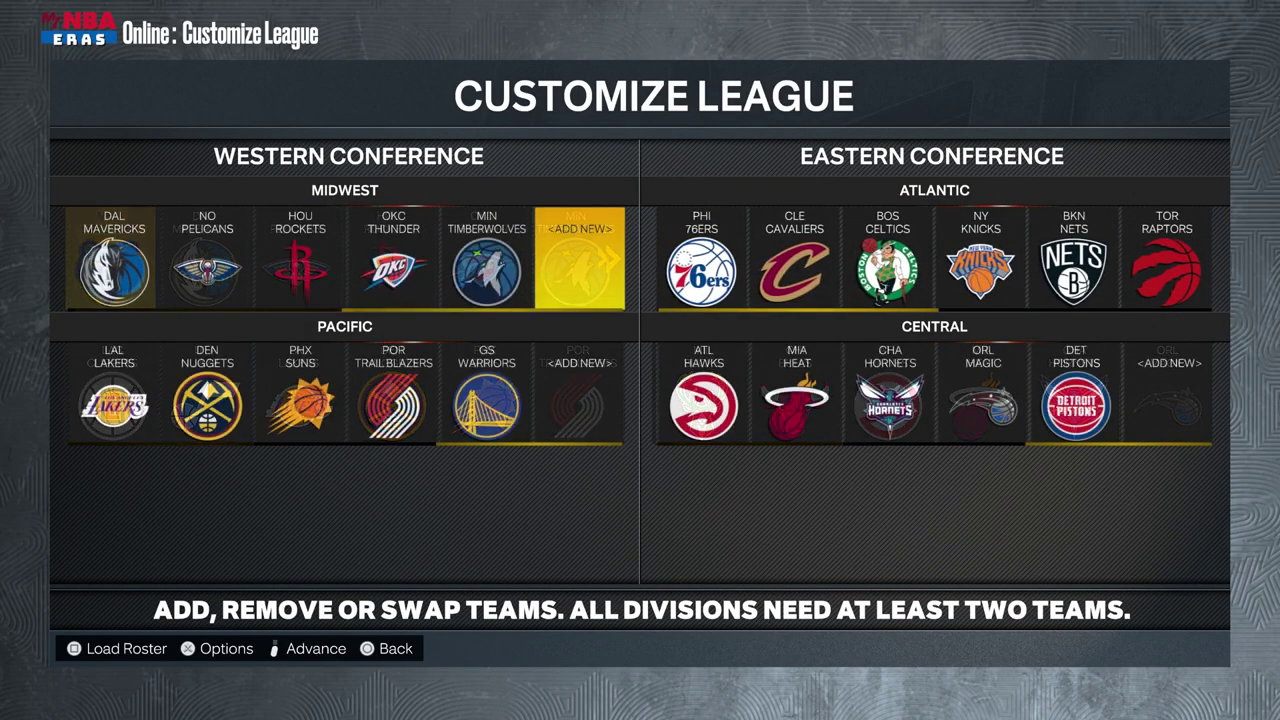
pyautogui.press('Left')
pyautogui.press('Left')
pyautogui.press('Left')
pyautogui.press('Left')
pyautogui.press('Left')
pyautogui.press('Left')
pyautogui.press('Return')
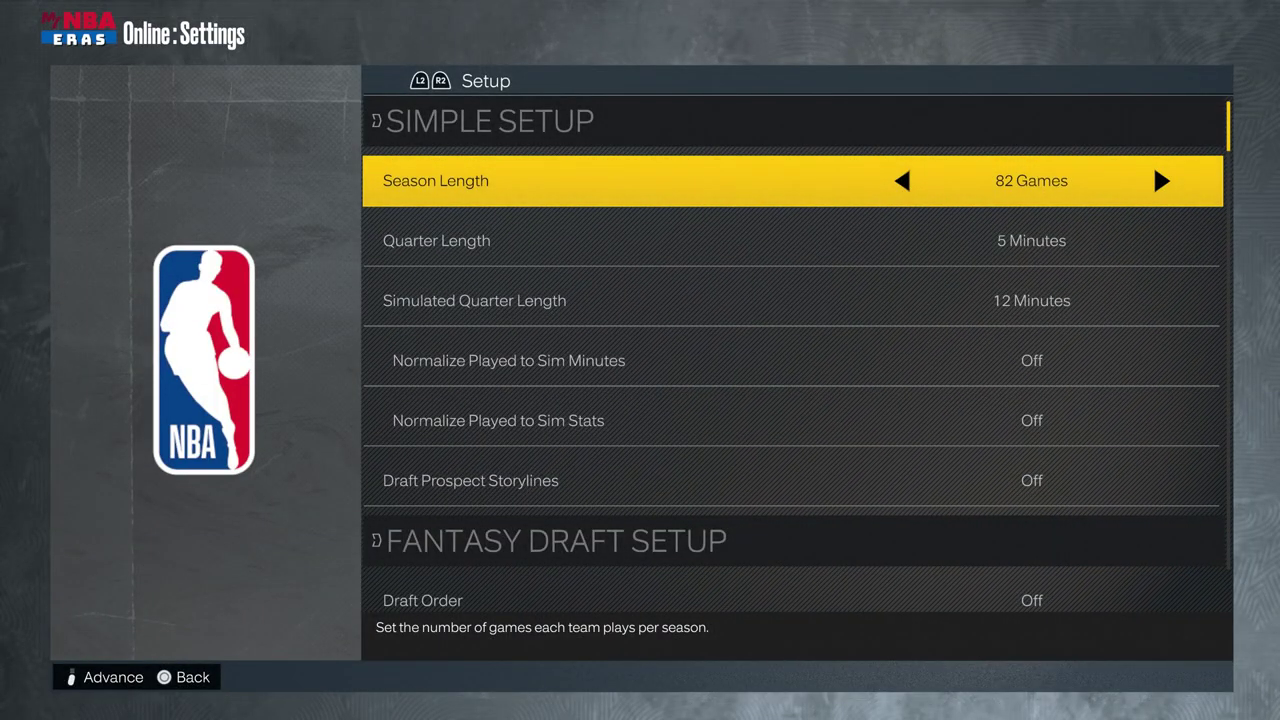
# - Set Quarter Length to 7 minutes and the draft Player Pool to All NBA Teams
pyautogui.press('Down')
pyautogui.press('Right')
pyautogui.press('Right')
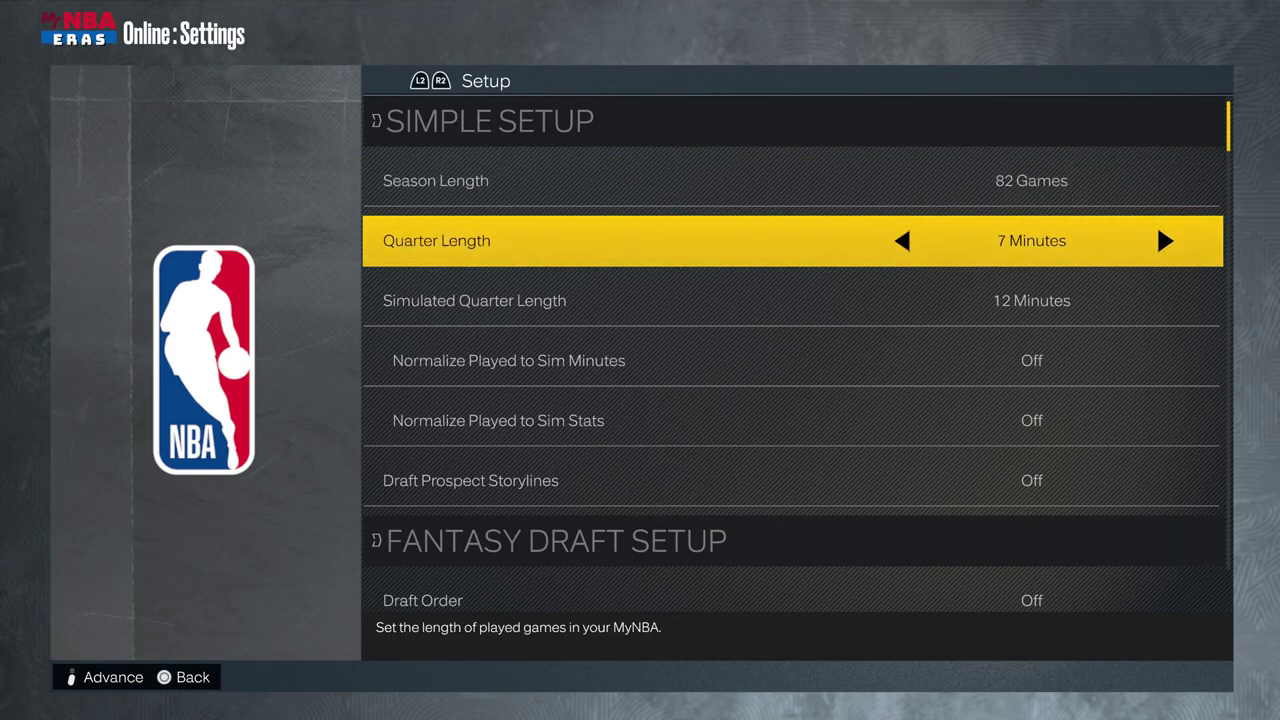
pyautogui.press('Down')
pyautogui.press('Down')
pyautogui.press('Down')
pyautogui.press('Down')
pyautogui.press('Down')
pyautogui.press('Down')
pyautogui.press('Down')
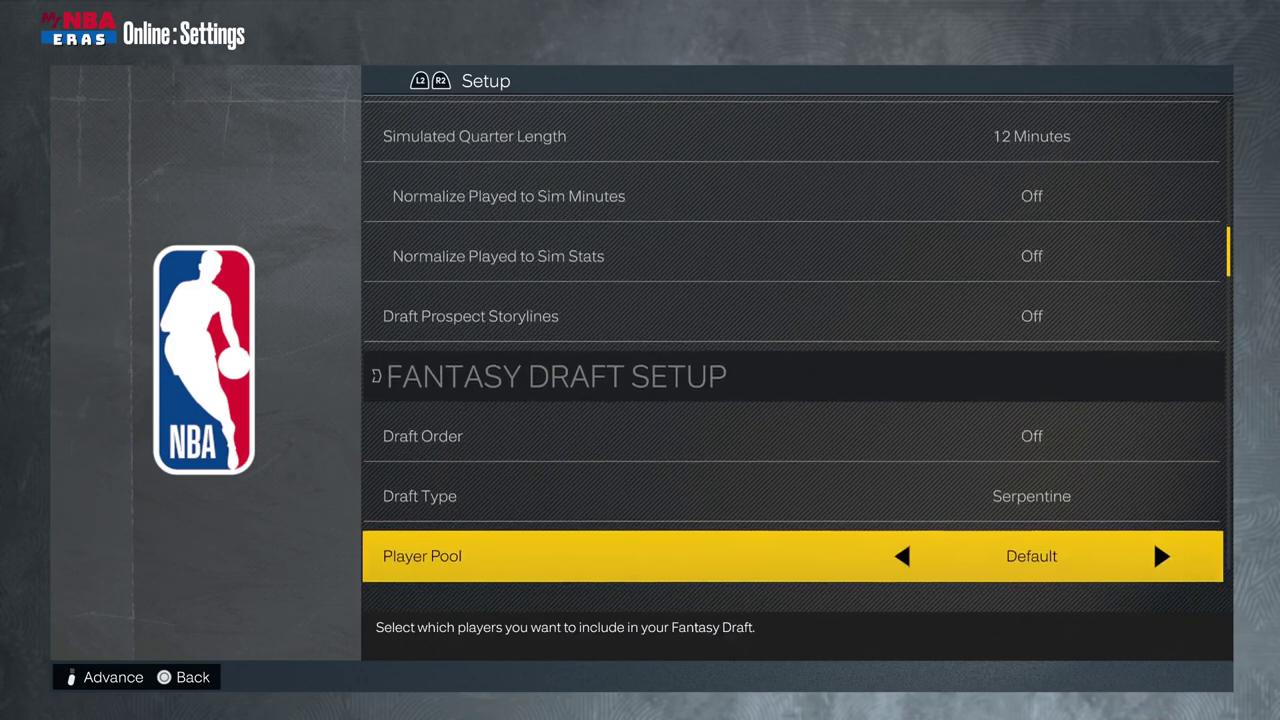
pyautogui.press('Up')
pyautogui.press('Up')
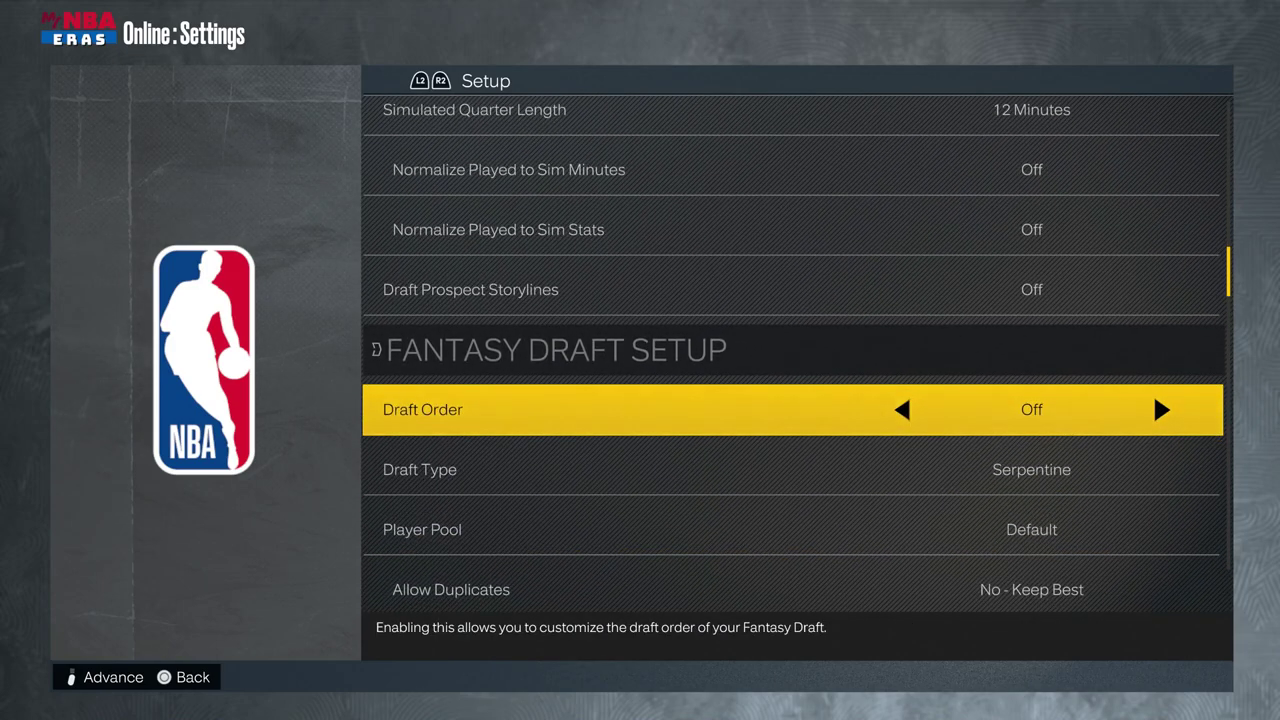
pyautogui.press('Down')
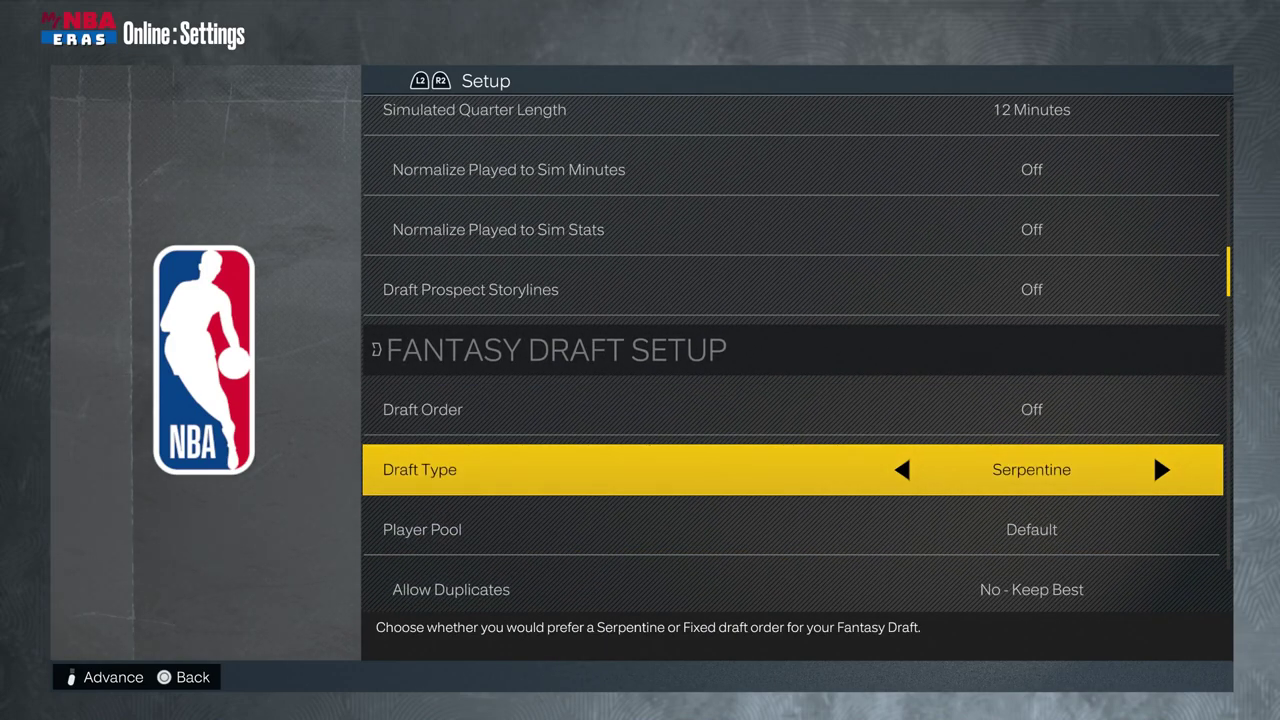
pyautogui.press('Down')
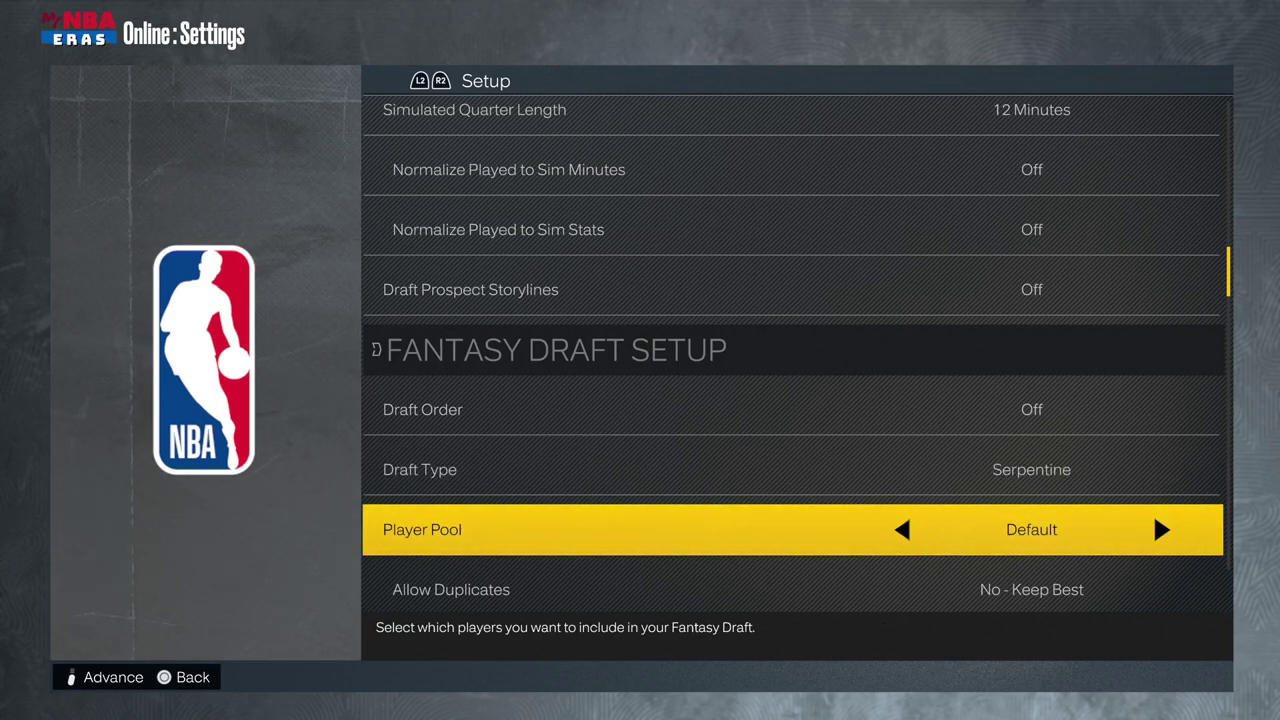
pyautogui.press('Right')
pyautogui.press('Down')
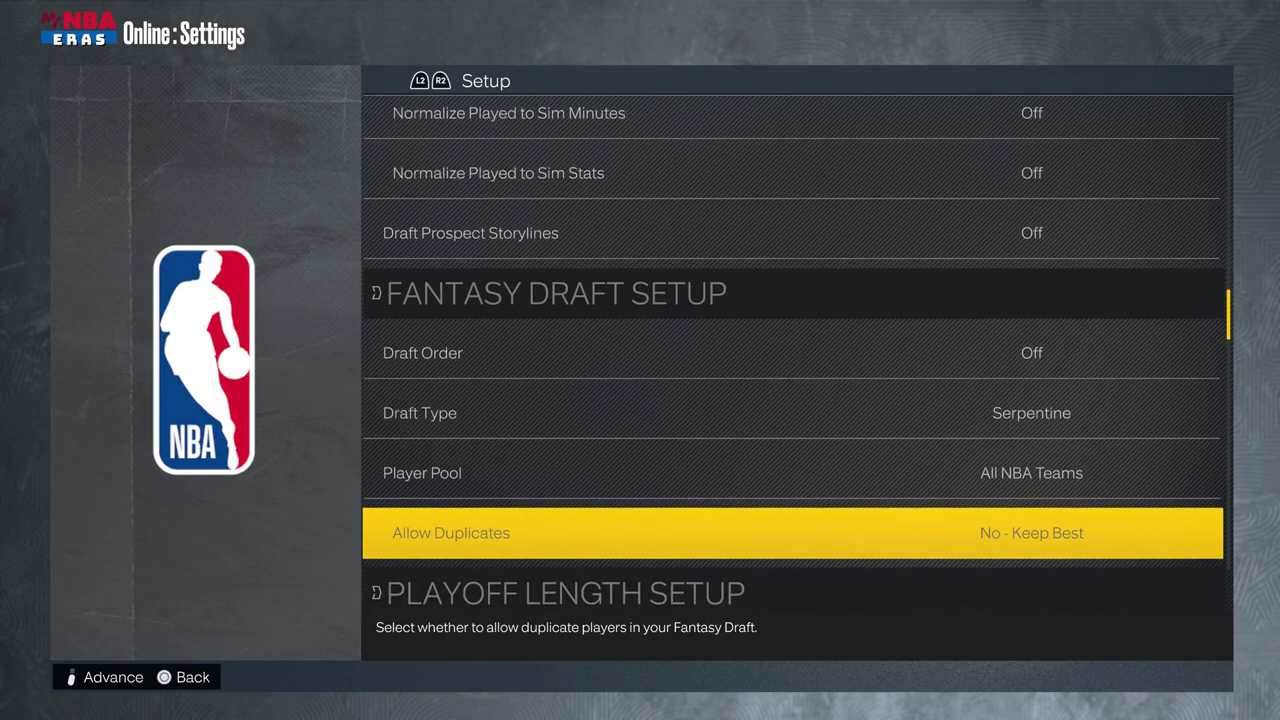
# - Set First Round and Quarterfinals to Best of 3, Semifinals Best of 5, Finals Best of 7
pyautogui.press('Down')
pyautogui.press('Down')
pyautogui.press('Down')
pyautogui.press('Up')
pyautogui.press('Up')
pyautogui.press('Left')
pyautogui.press('Left')
pyautogui.press('Down')
pyautogui.press('Left')
pyautogui.press('Left')
pyautogui.press('Down')
pyautogui.press('Left')
pyautogui.press('Down')
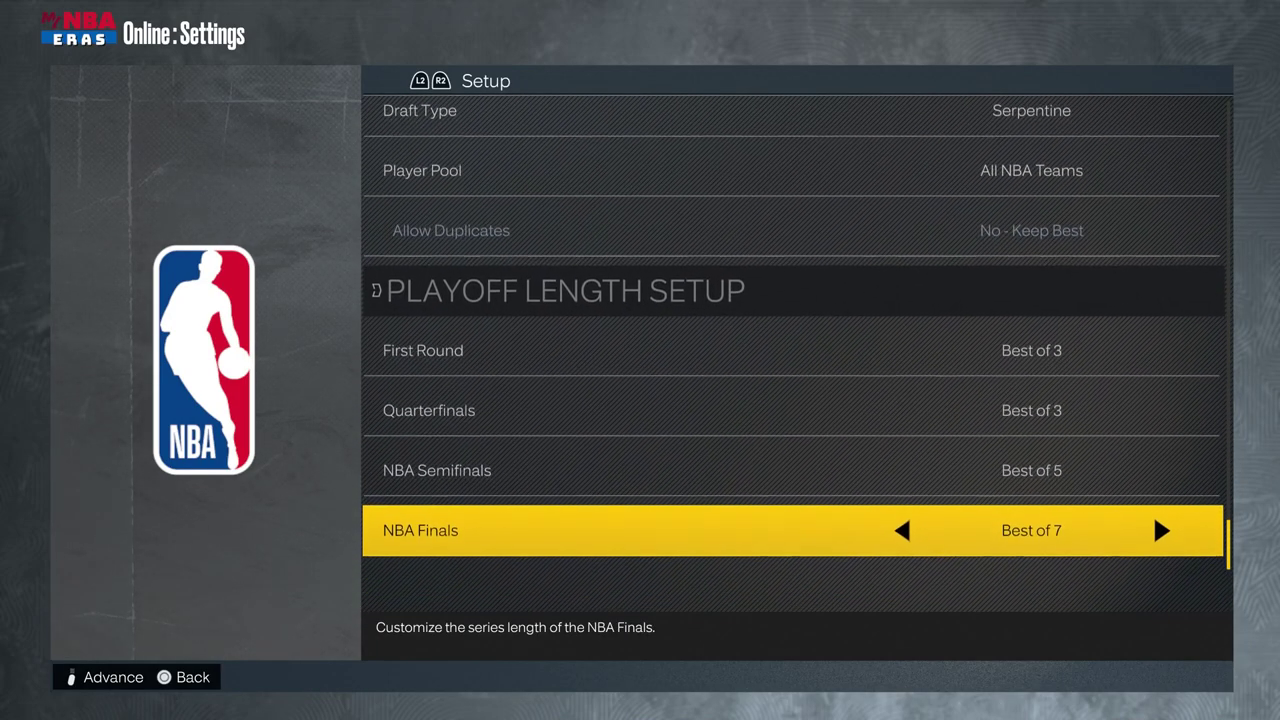
pyautogui.press('Up')
pyautogui.press('Up')
pyautogui.press('Up')
pyautogui.press('Up')
pyautogui.press('Up')
pyautogui.press('Up')
pyautogui.press('Up')
pyautogui.press('Up')
pyautogui.press('Up')
pyautogui.press('Down')
pyautogui.press('Down')
pyautogui.press('Down')
pyautogui.press('Down')
pyautogui.press('Down')
pyautogui.press('Down')
pyautogui.press('Down')
pyautogui.press('Down')
pyautogui.press('Down')
pyautogui.press('Down')
pyautogui.press('Up')
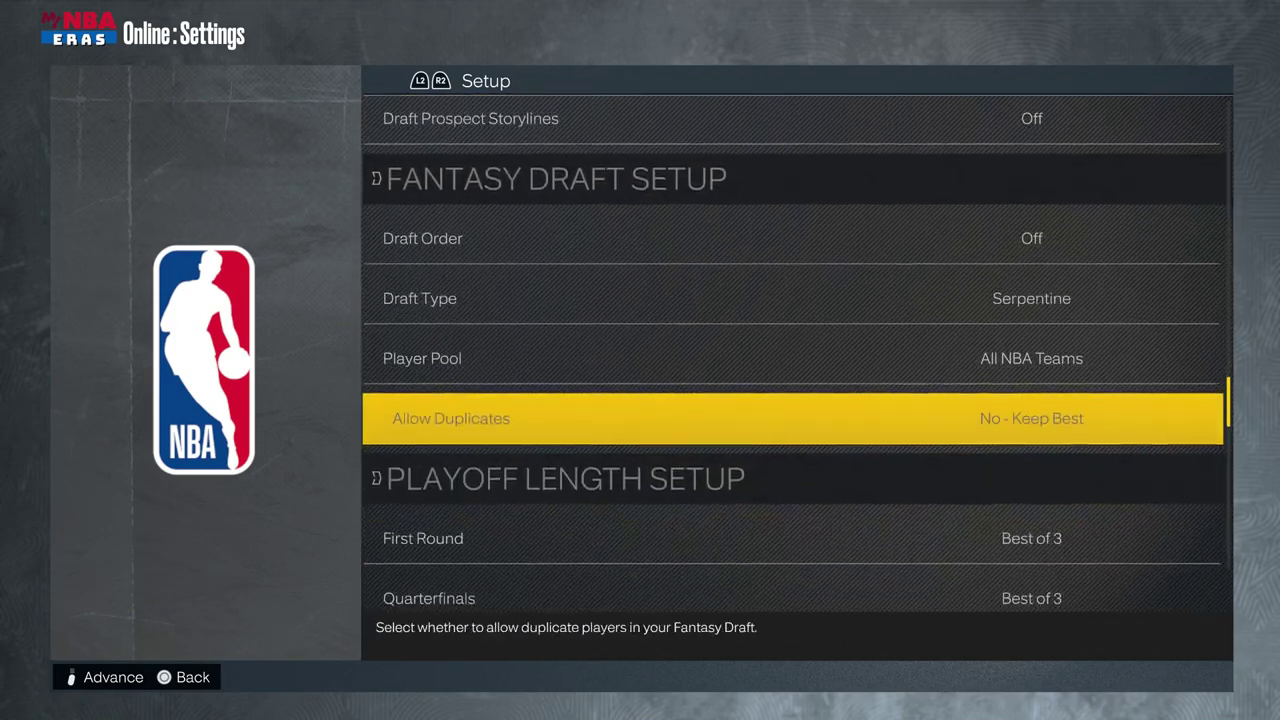
pyautogui.press('Up')
pyautogui.press('Up')
pyautogui.press('Up')
# - On the Features page, turn G League, Staff Abilities and Rule Changes off
pyautogui.press('pagedown')
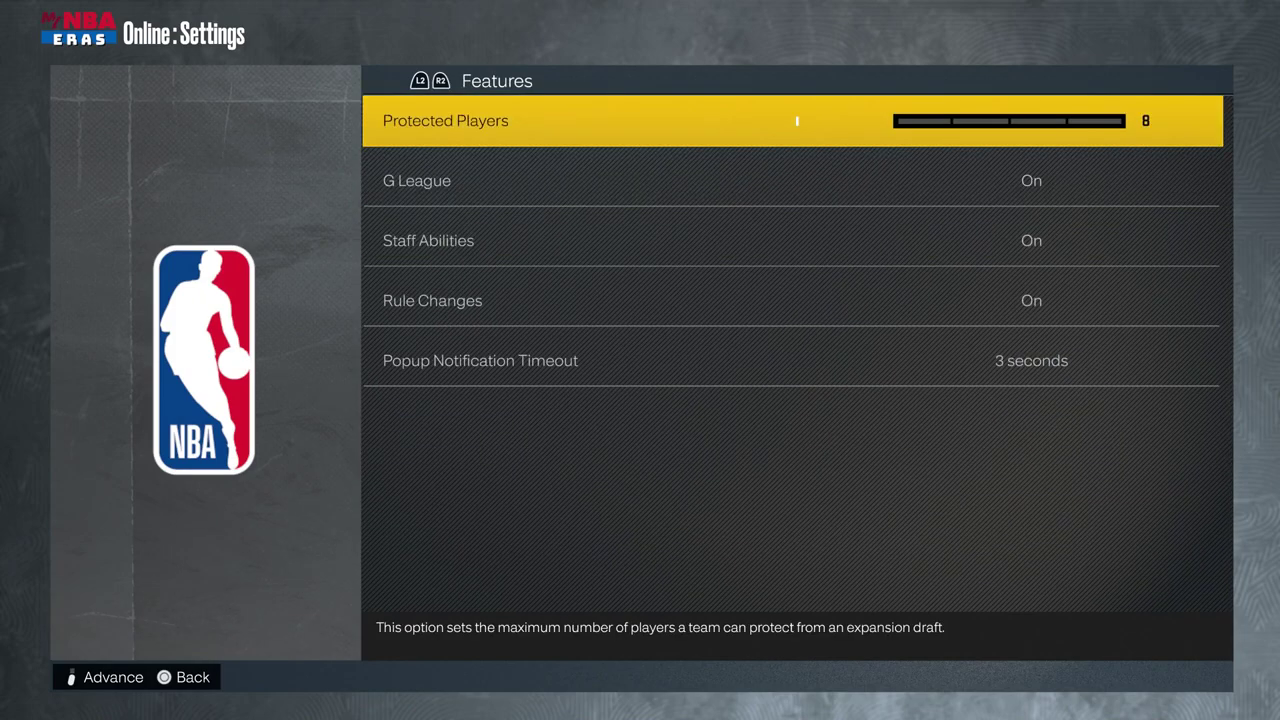
pyautogui.press('Down')
pyautogui.press('Right')
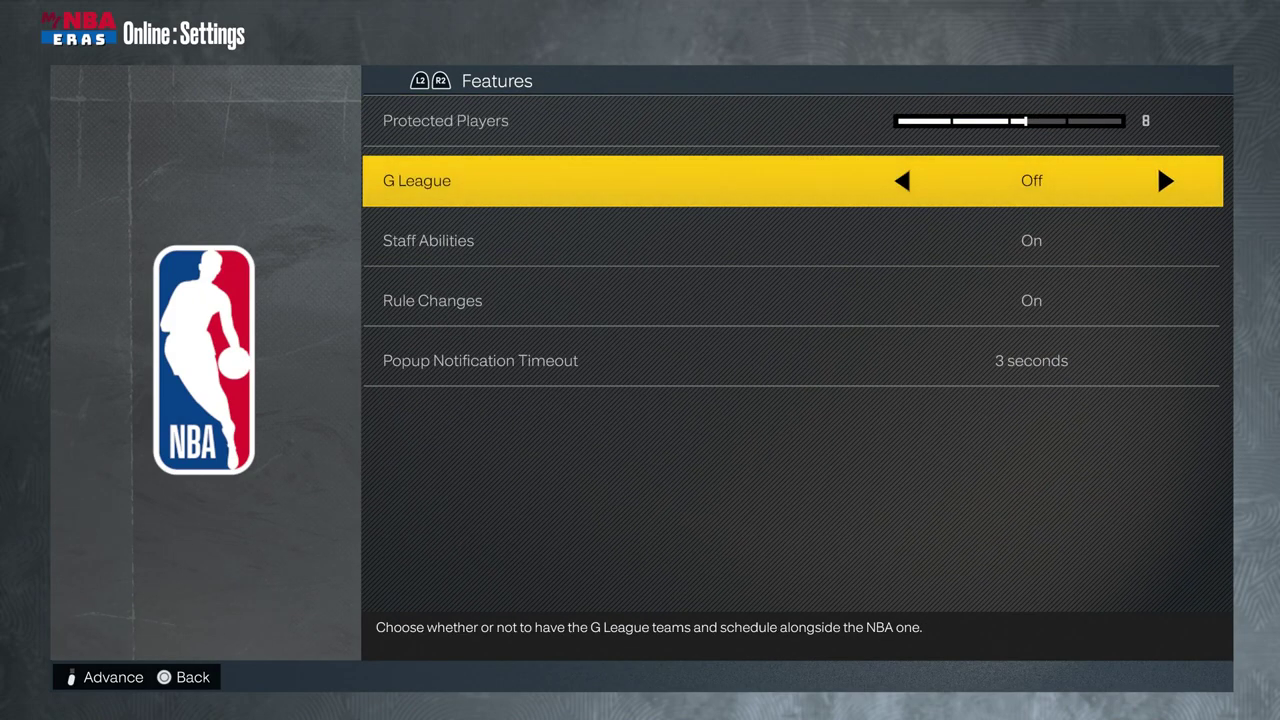
pyautogui.press('Down')
pyautogui.press('Right')
pyautogui.press('Down')
pyautogui.press('Right')
pyautogui.press('Up')
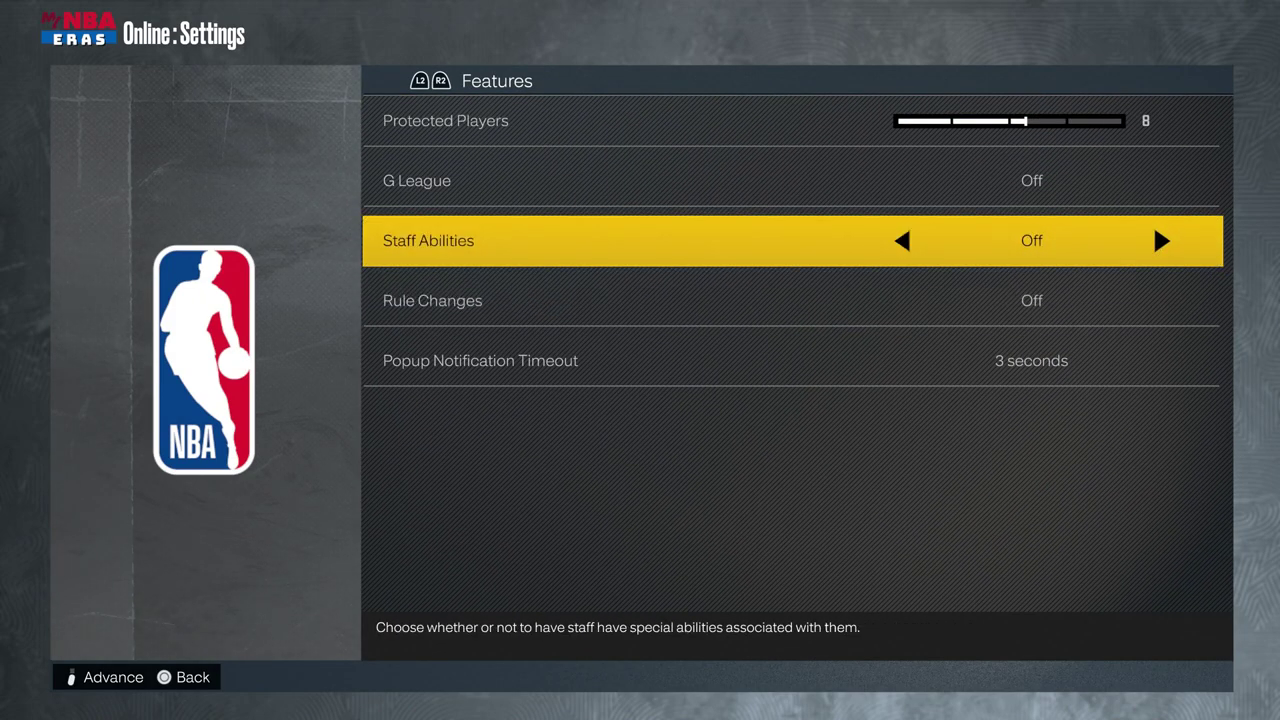
pyautogui.press('Up')
pyautogui.press('Up')
# - On the Trades page, turn Trade Approval on and Previously Traded Draft Picks off
pyautogui.press('pagedown')
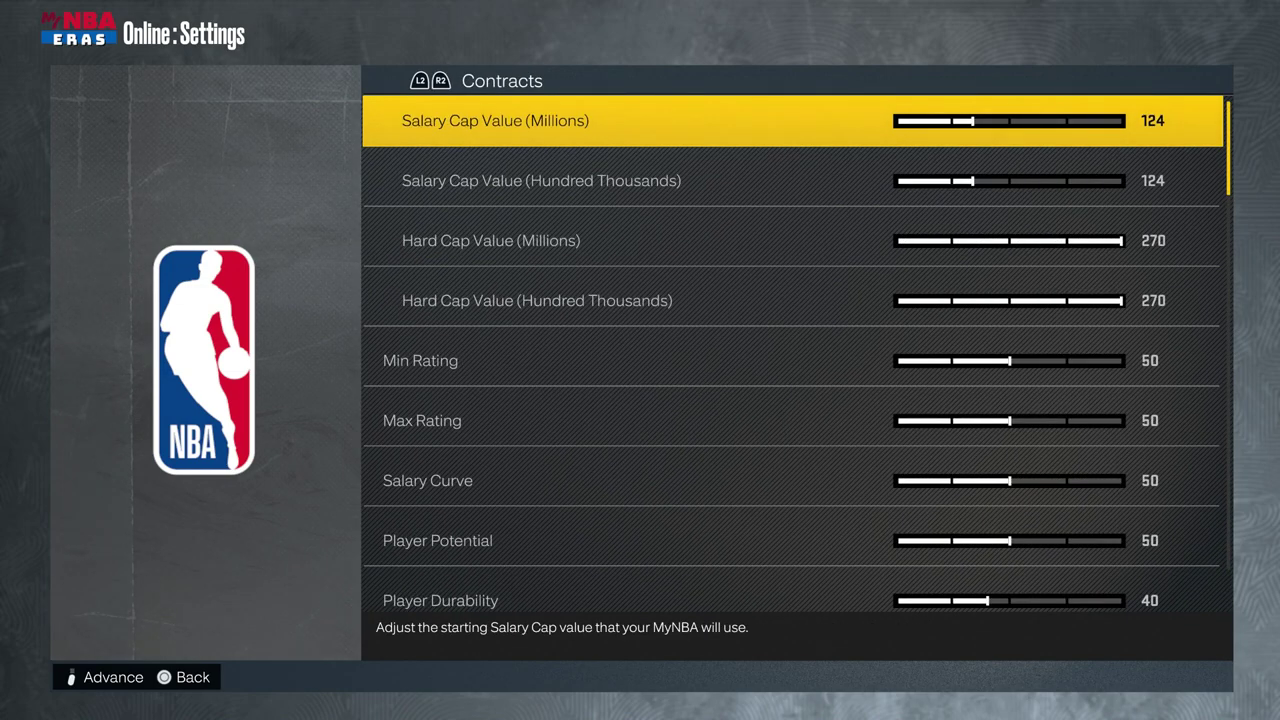
pyautogui.press('pagedown')
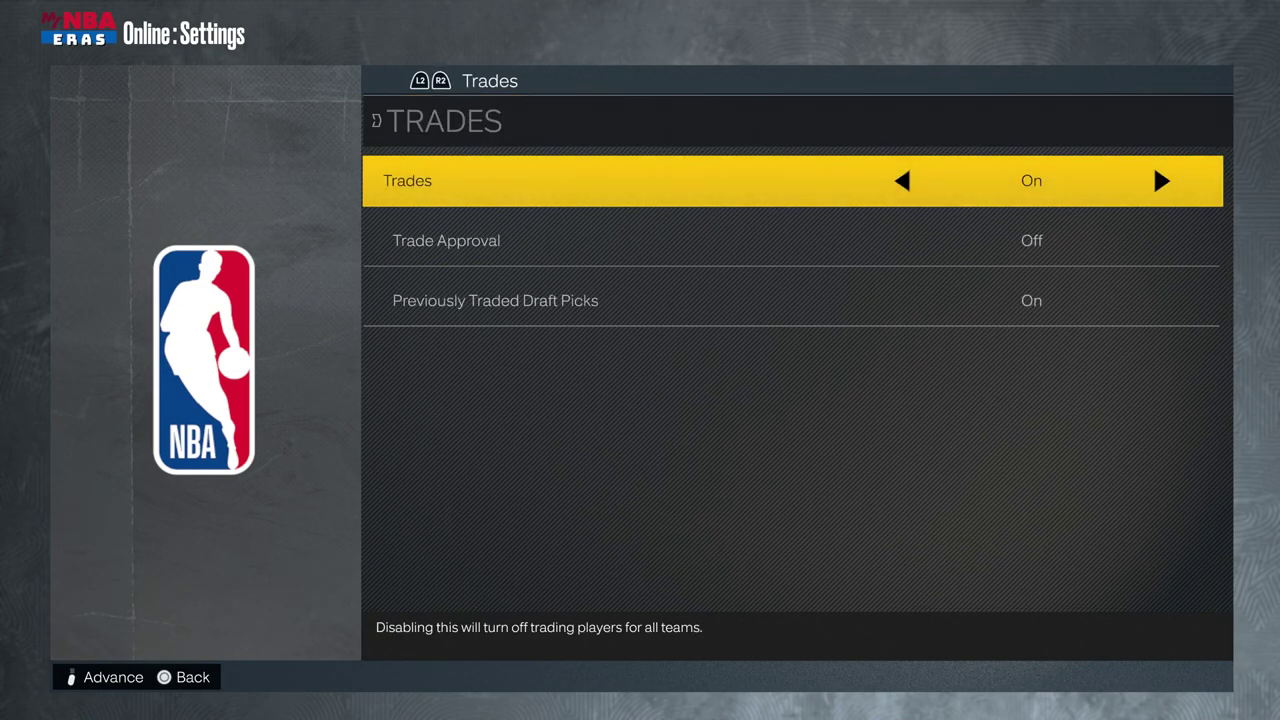
pyautogui.press('Down')
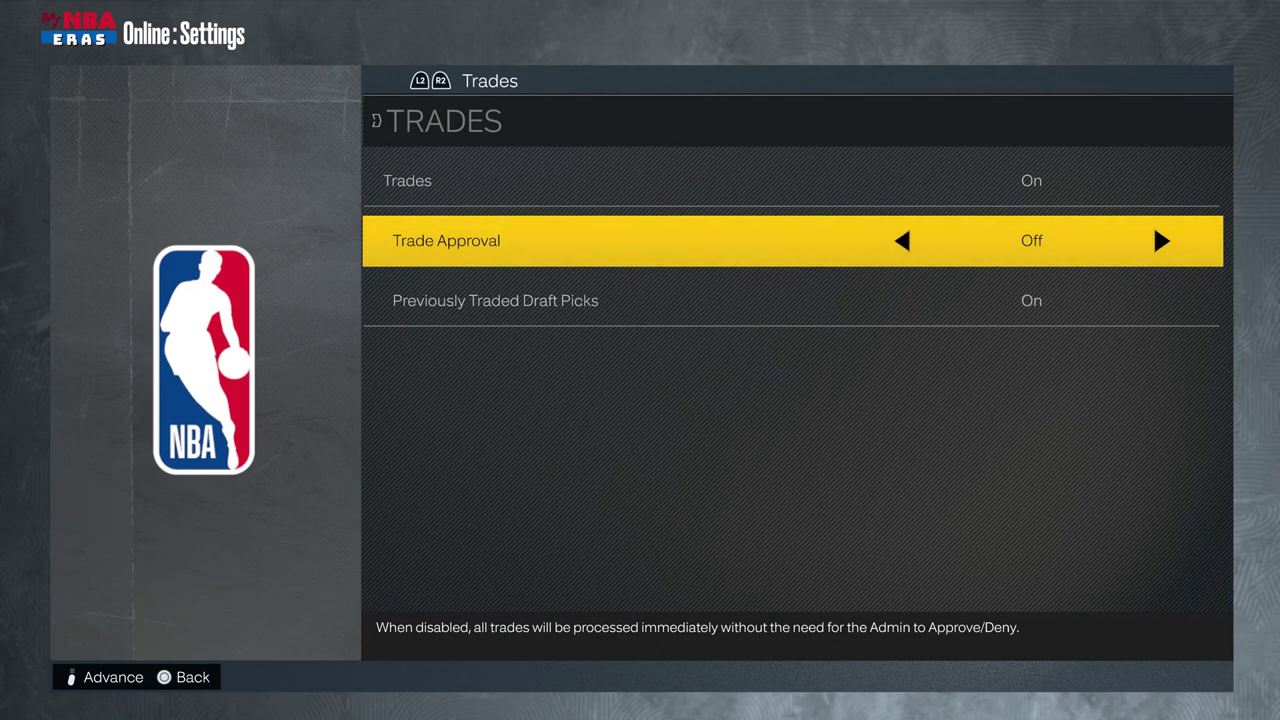
pyautogui.press('Right')
pyautogui.press('Up')
pyautogui.press('Down')
pyautogui.press('Down')
pyautogui.press('Right')
pyautogui.press('Up')
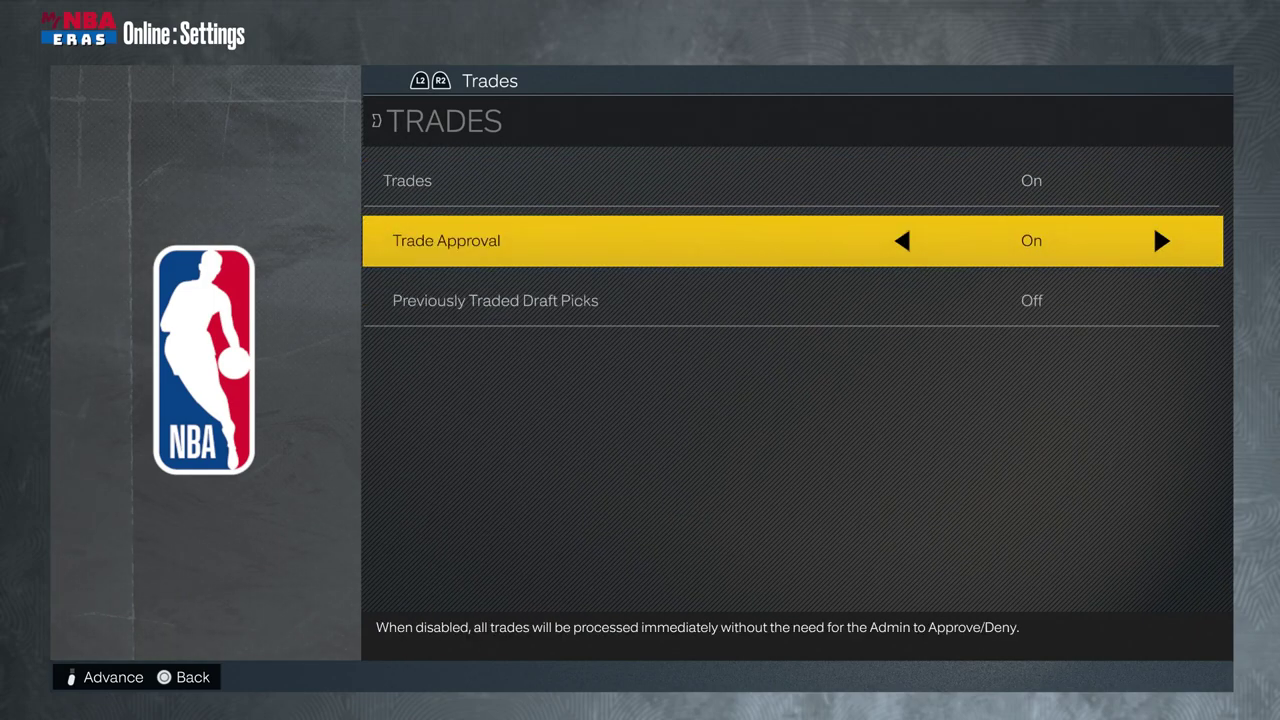
pyautogui.press('Up')
pyautogui.press('pagedown')
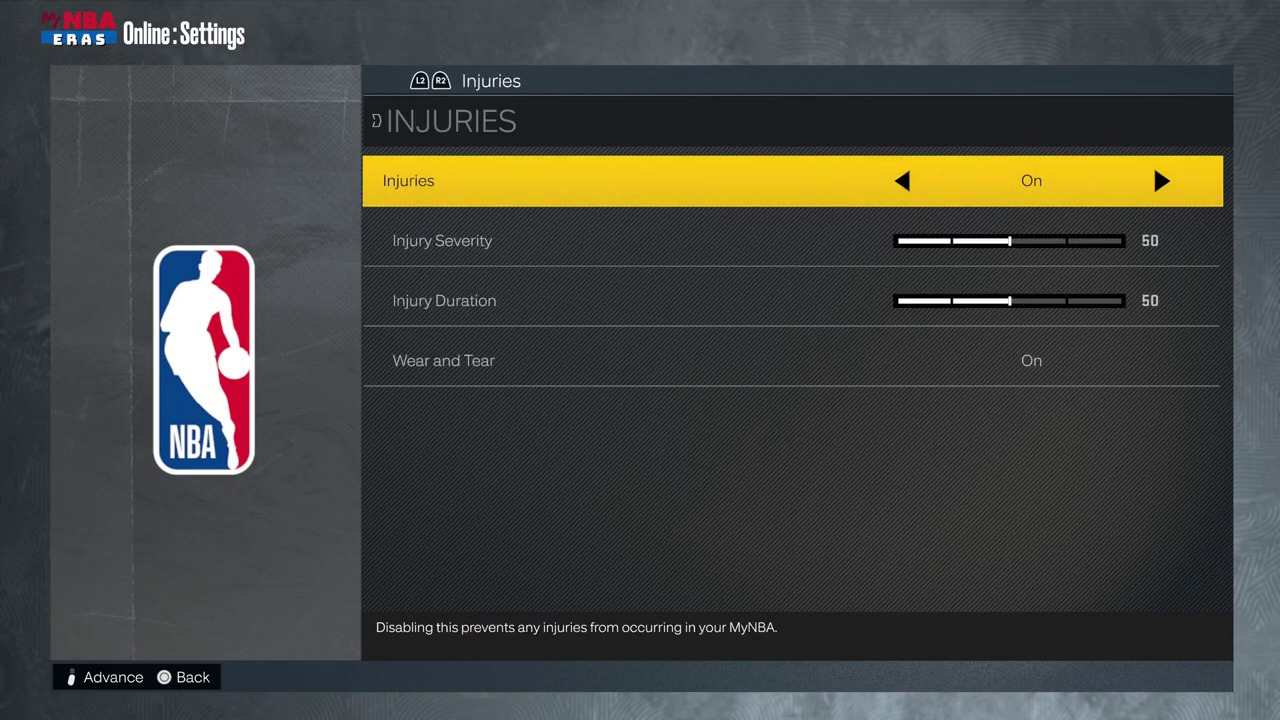
# - Drop Injury Severity and Injury Duration to 0, then turn Wear and Tear and Injuries Off
pyautogui.press('Down')
pyautogui.press('Left')
pyautogui.press('Left')
pyautogui.press('Left')
pyautogui.press('Left')
pyautogui.press('Left')
pyautogui.press('Left')
pyautogui.press('Left')
pyautogui.press('Left')
pyautogui.press('Left')
pyautogui.press('Left')
pyautogui.press('Left')
pyautogui.press('Left')
pyautogui.press('Left')
pyautogui.press('Left')
pyautogui.press('Left')
pyautogui.press('Left')
pyautogui.press('Left')
pyautogui.press('Left')
pyautogui.press('Left')
pyautogui.press('Left')
pyautogui.press('Left')
pyautogui.press('Left')
pyautogui.press('Left')
pyautogui.press('Left')
pyautogui.press('Left')
pyautogui.press('Left')
pyautogui.press('Left')
pyautogui.press('Left')
pyautogui.press('Left')
pyautogui.press('Left')
pyautogui.press('Left')
pyautogui.press('Left')
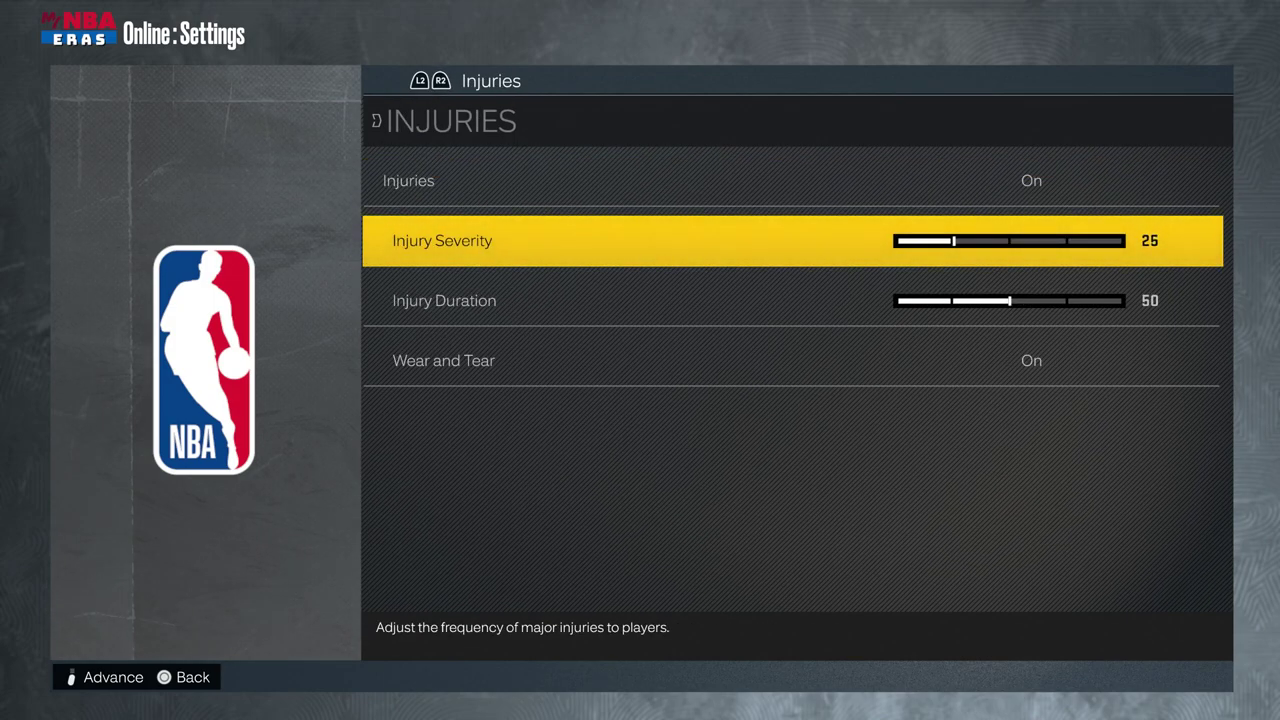
pyautogui.press('Down')
pyautogui.press('Left')
pyautogui.press('Left')
pyautogui.press('Left')
pyautogui.press('Left')
pyautogui.press('Left')
pyautogui.press('Left')
pyautogui.press('Left')
pyautogui.press('Left')
pyautogui.press('Left')
pyautogui.press('Left')
pyautogui.press('Left')
pyautogui.press('Left')
pyautogui.press('Left')
pyautogui.press('Left')
pyautogui.press('Left')
pyautogui.press('Left')
pyautogui.press('Left')
pyautogui.press('Left')
pyautogui.press('Left')
pyautogui.press('Left')
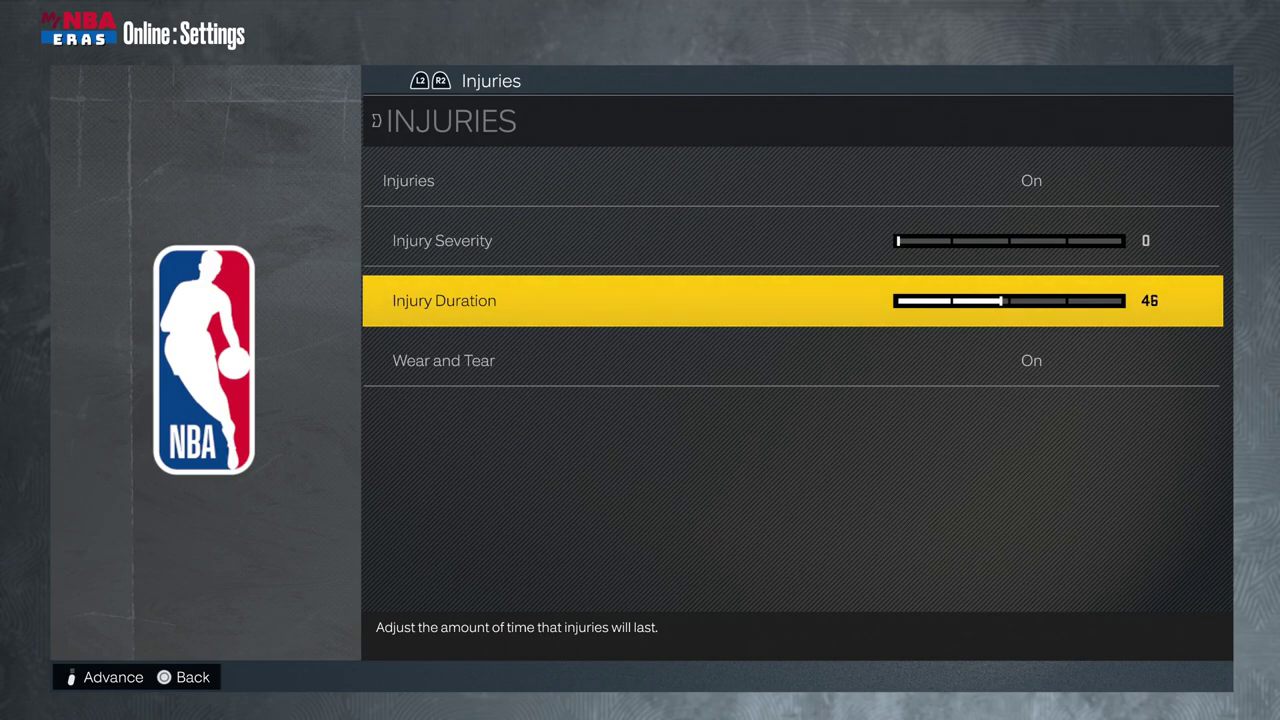
pyautogui.press('Left')
pyautogui.press('Left')
pyautogui.press('Left')
pyautogui.press('Left')
pyautogui.press('Left')
pyautogui.press('Left')
pyautogui.press('Left')
pyautogui.press('Left')
pyautogui.press('Left')
pyautogui.press('Left')
pyautogui.press('Left')
pyautogui.press('Left')
pyautogui.press('Left')
pyautogui.press('Left')
pyautogui.press('Left')
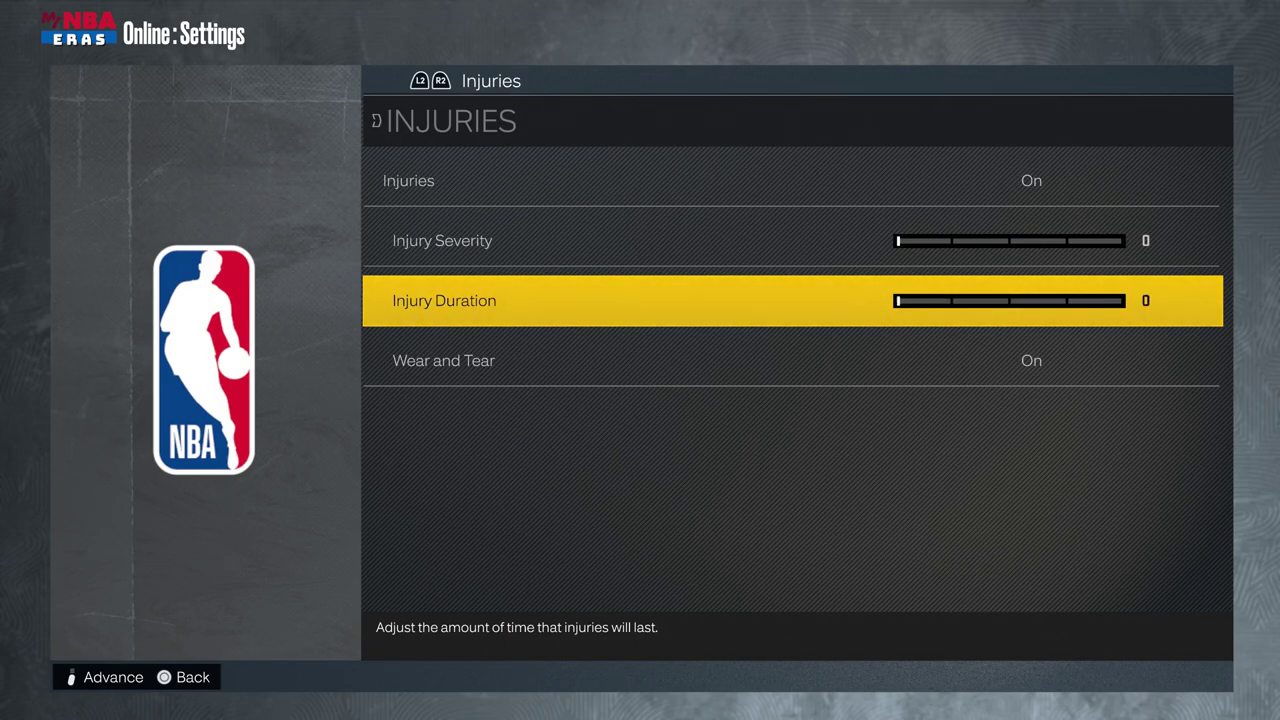
pyautogui.press('Down')
pyautogui.press('Left')
pyautogui.press('Up')
pyautogui.press('Up')
pyautogui.press('Up')
pyautogui.press('Left')
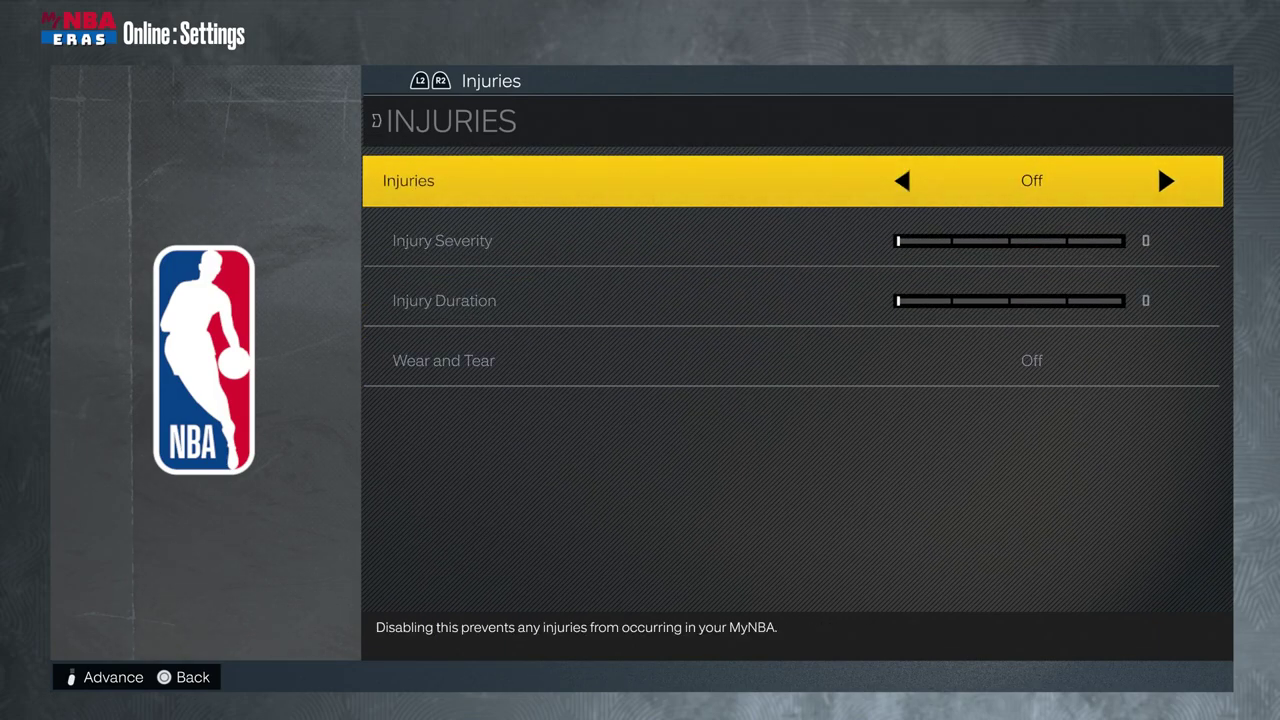
pyautogui.press('pagedown')
pyautogui.press('pagedown')
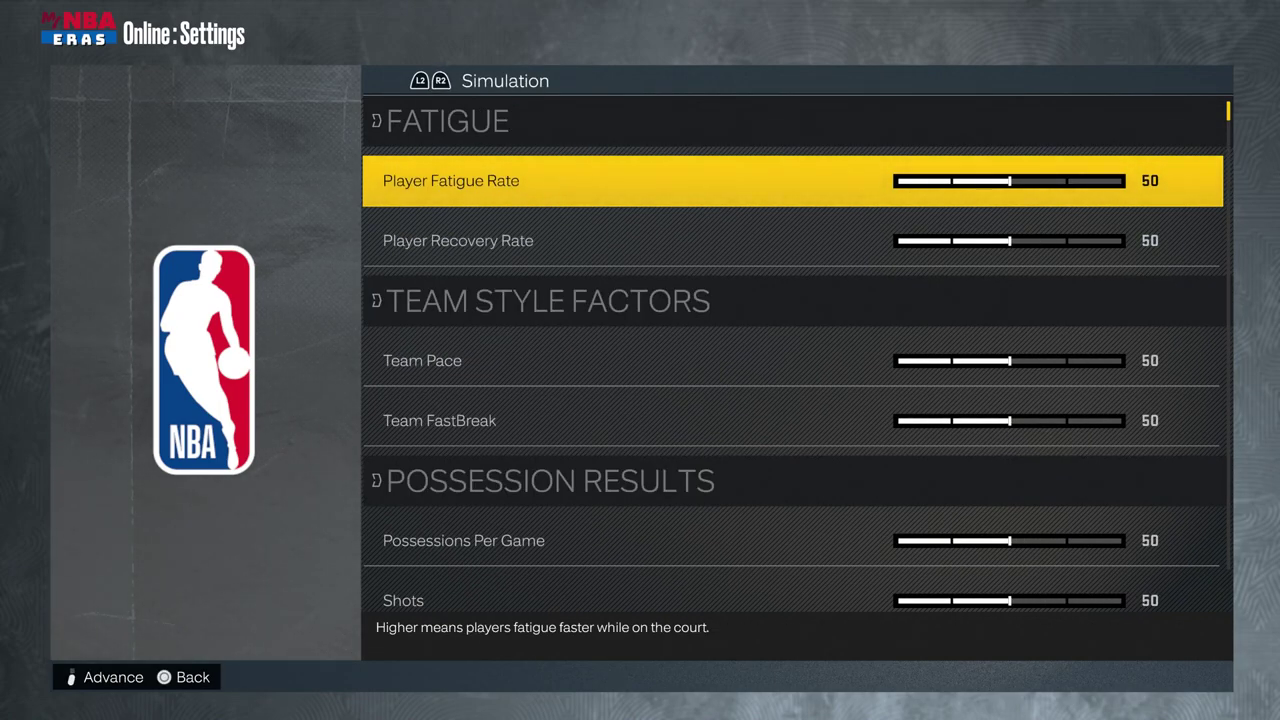
# - On the Ticker settings page, set the Injuries ticker category to Off
pyautogui.press('Down')
pyautogui.press('Down')
pyautogui.press('Down')
pyautogui.press('Down')
pyautogui.press('Down')
pyautogui.press('Down')
pyautogui.press('Down')
pyautogui.press('Down')
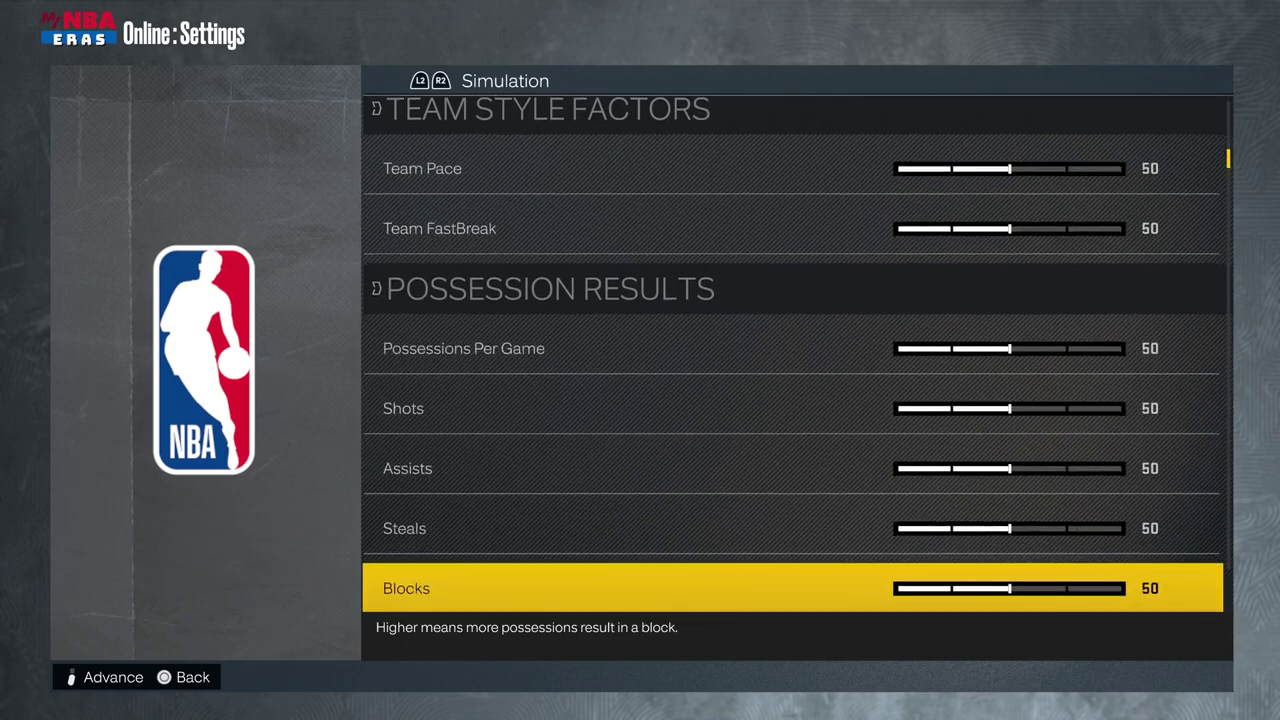
pyautogui.press('pagedown')
pyautogui.press('Down')
pyautogui.press('Down')
pyautogui.press('Down')
pyautogui.press('Down')
pyautogui.press('Down')
pyautogui.press('Up')
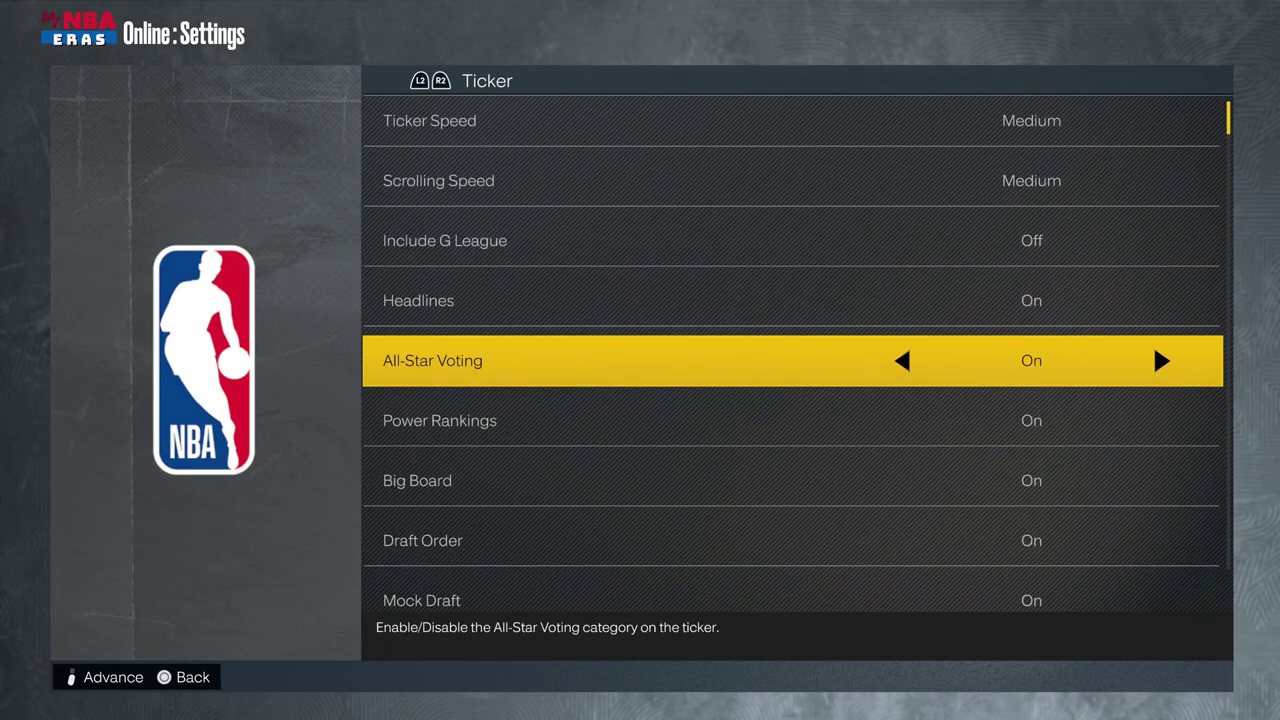
pyautogui.press('Up')
pyautogui.press('Up')
pyautogui.press('Up')
pyautogui.press('Up')
pyautogui.press('Down')
pyautogui.press('Down')
pyautogui.press('Down')
pyautogui.press('Down')
pyautogui.press('Down')
pyautogui.press('Down')
pyautogui.press('Down')
pyautogui.press('Down')
pyautogui.press('Down')
pyautogui.press('Down')
pyautogui.press('Down')
pyautogui.press('Down')
pyautogui.press('Down')
pyautogui.press('Down')
pyautogui.press('Down')
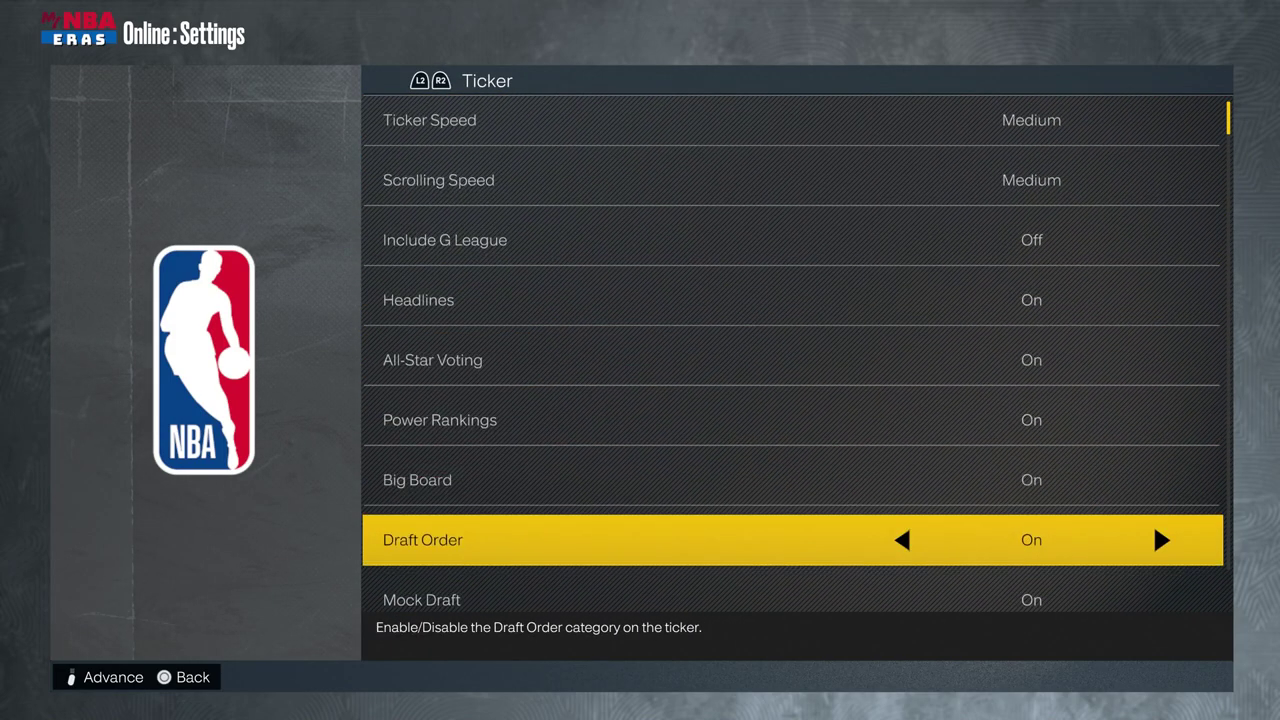
pyautogui.press('Down')
pyautogui.press('Down')
pyautogui.press('Down')
pyautogui.press('Up')
pyautogui.press('Up')
pyautogui.press('Up')
pyautogui.press('Up')
pyautogui.press('Up')
pyautogui.press('Up')
pyautogui.press('Down')
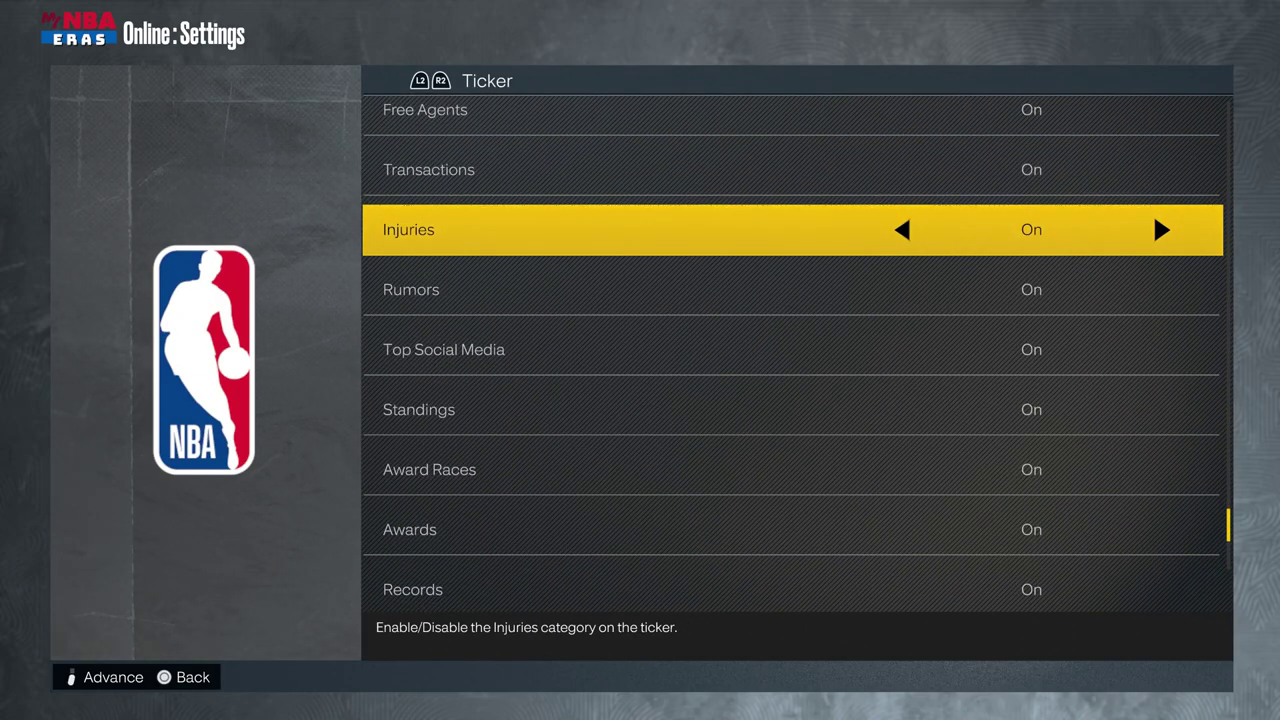
pyautogui.press('Down')
pyautogui.press('Down')
pyautogui.press('Down')
pyautogui.press('Down')
pyautogui.press('Down')
pyautogui.press('Down')
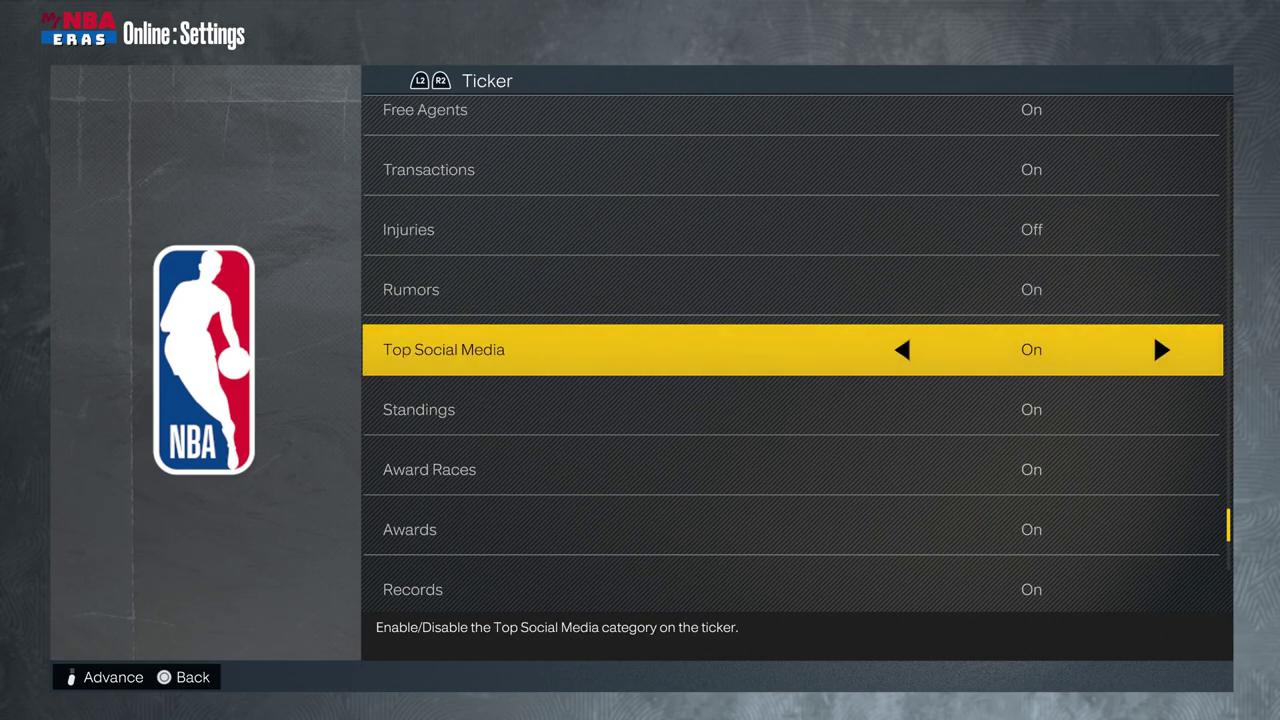
pyautogui.press('Up')
pyautogui.press('Up')
pyautogui.press('Up')
pyautogui.press('Up')
pyautogui.press('Up')
pyautogui.press('Up')
pyautogui.press('Up')
pyautogui.press('Up')
pyautogui.press('Up')
pyautogui.press('Up')
pyautogui.press('Up')
pyautogui.press('Up')
pyautogui.press('Up')
pyautogui.press('Up')
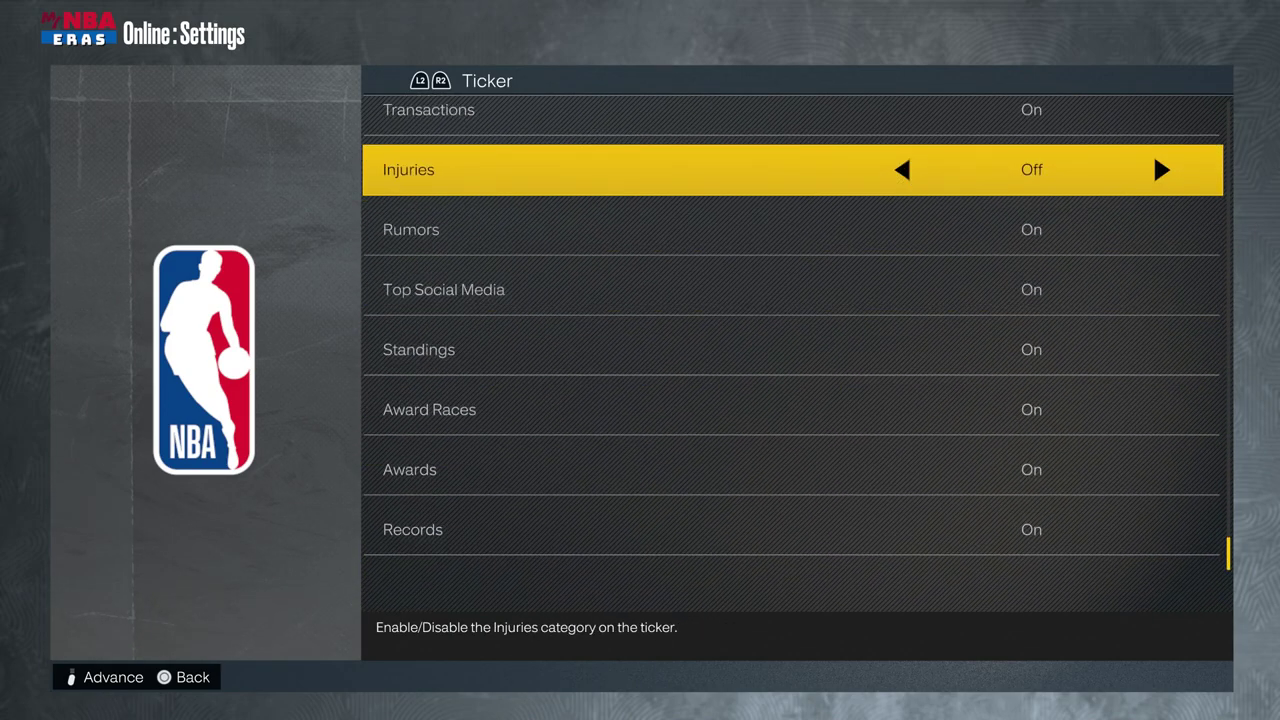
pyautogui.press('Up')
pyautogui.press('Up')
pyautogui.press('Up')
pyautogui.press('Up')
pyautogui.press('Up')
pyautogui.press('Up')
pyautogui.press('Up')
pyautogui.press('Up')
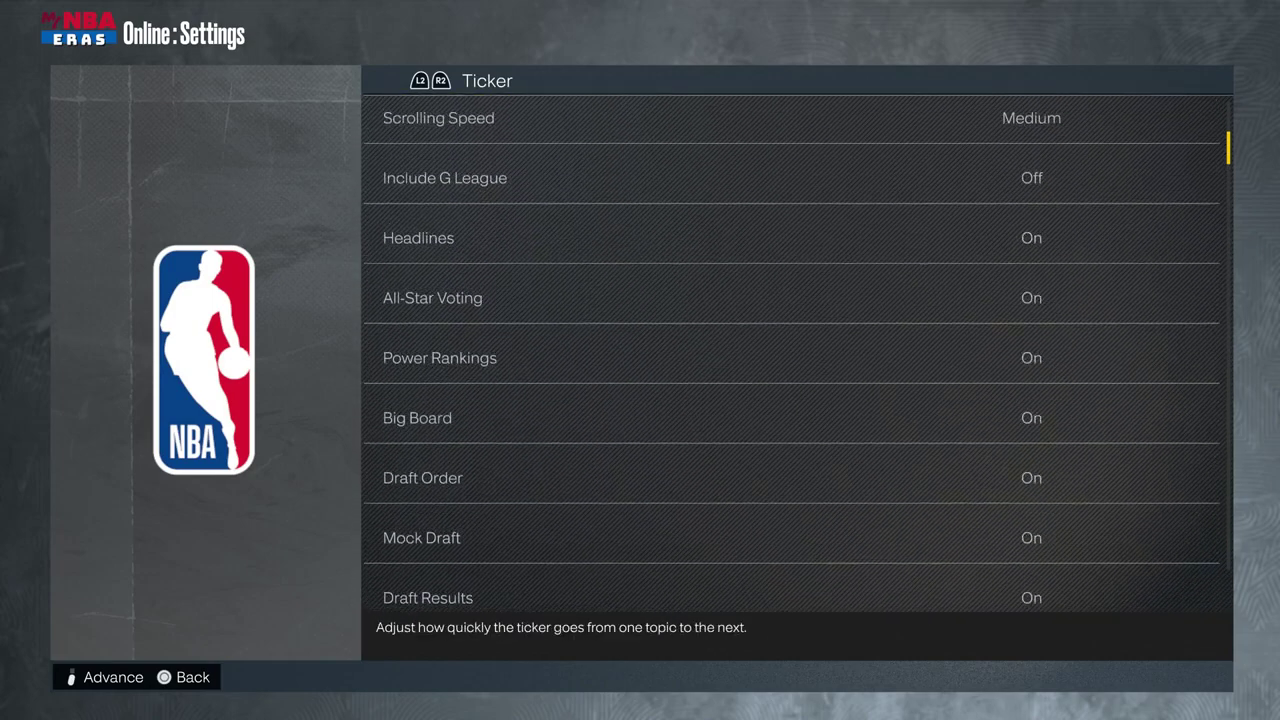